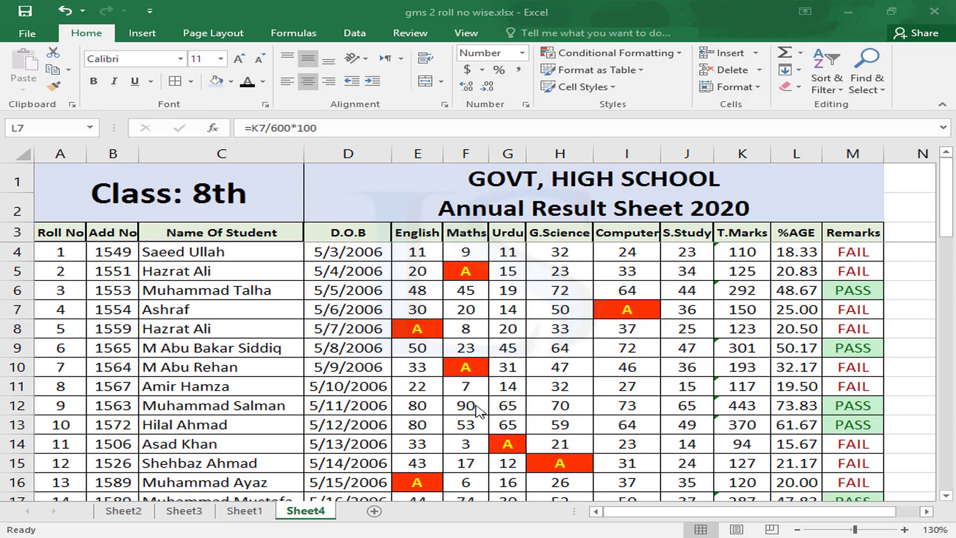
Activate Excel and show the unformatted Class 8th Annual Result Sheet 2020 on Sheet1
click(240, 513)
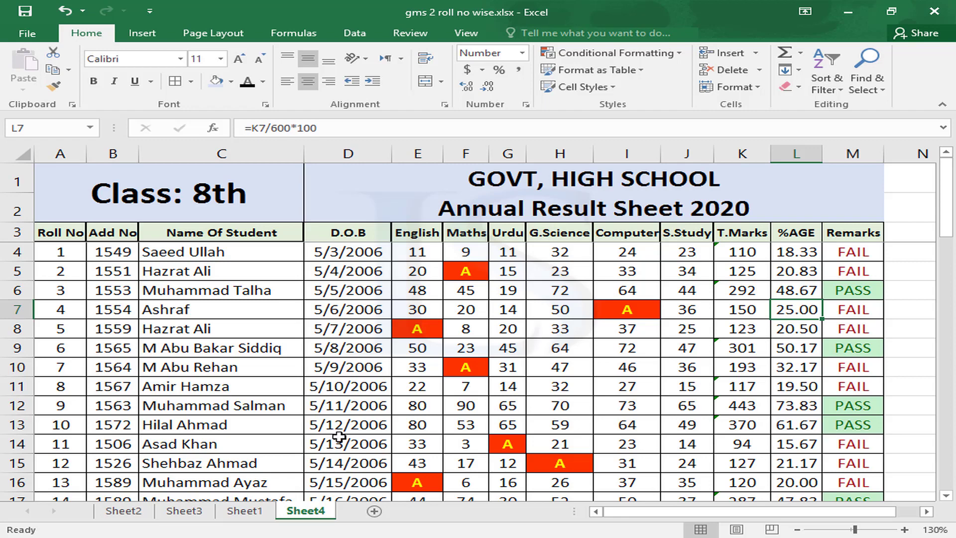
click(245, 511)
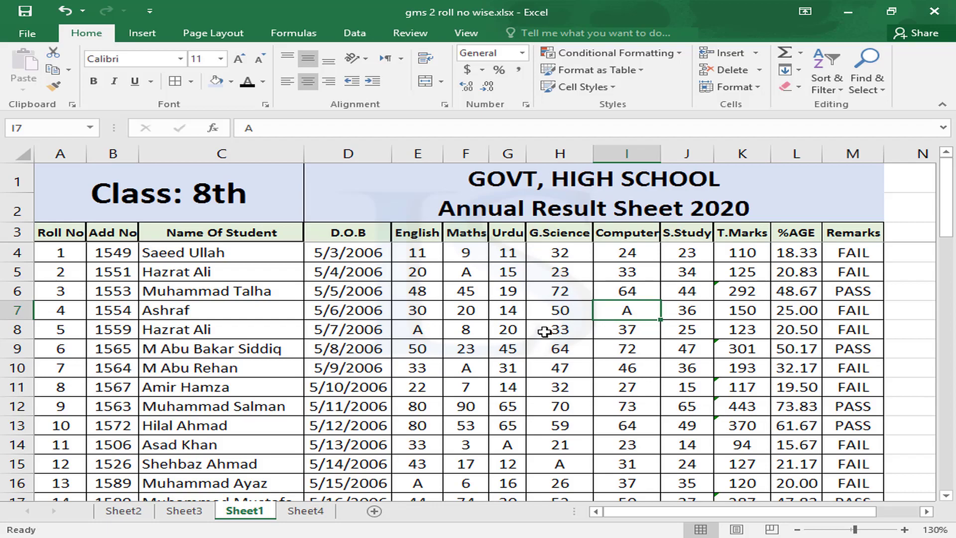
scroll(544, 331, down, 7)
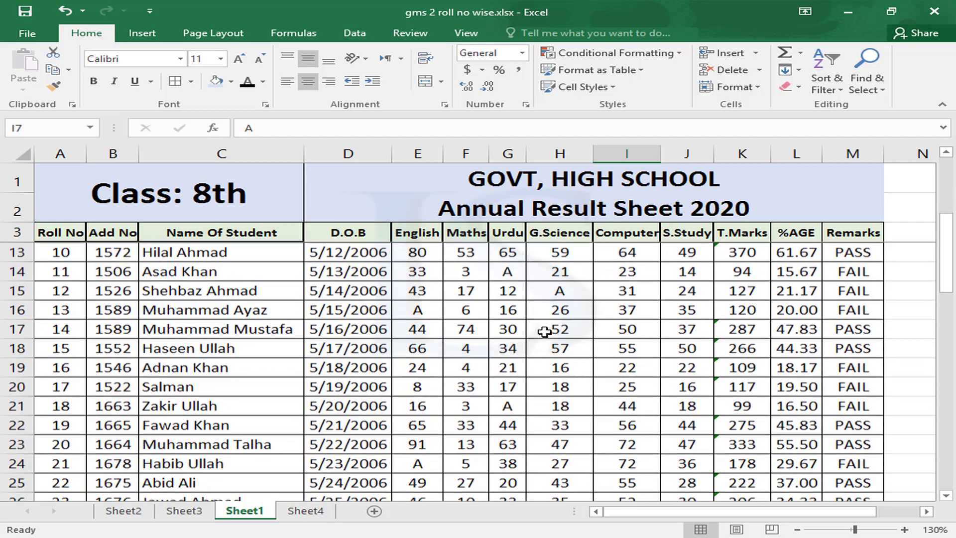
scroll(545, 332, down, 3)
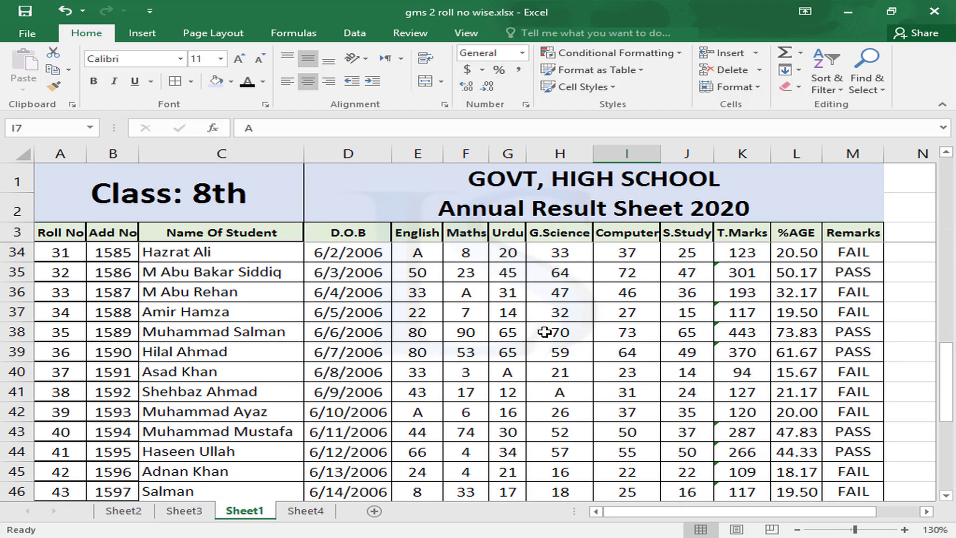
scroll(544, 332, down, 2)
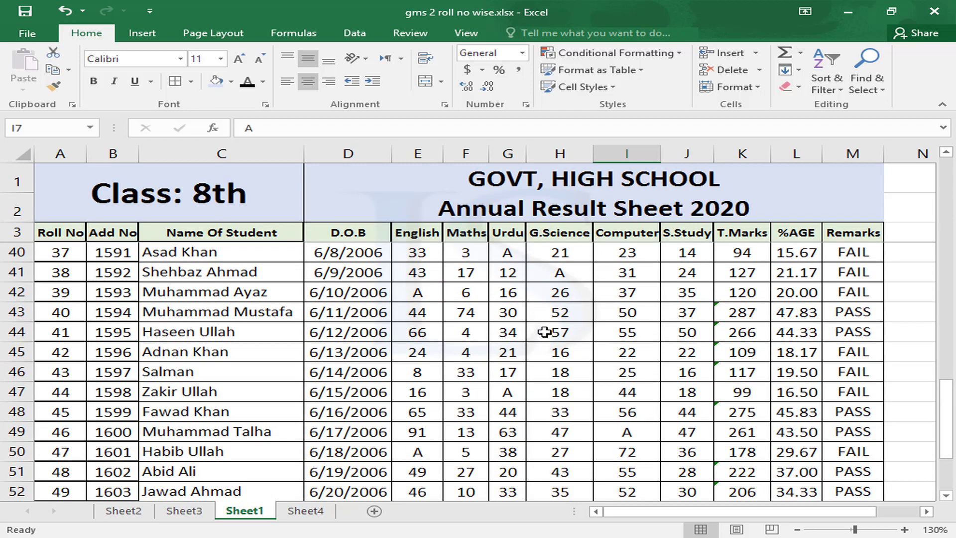
scroll(544, 331, down, 2)
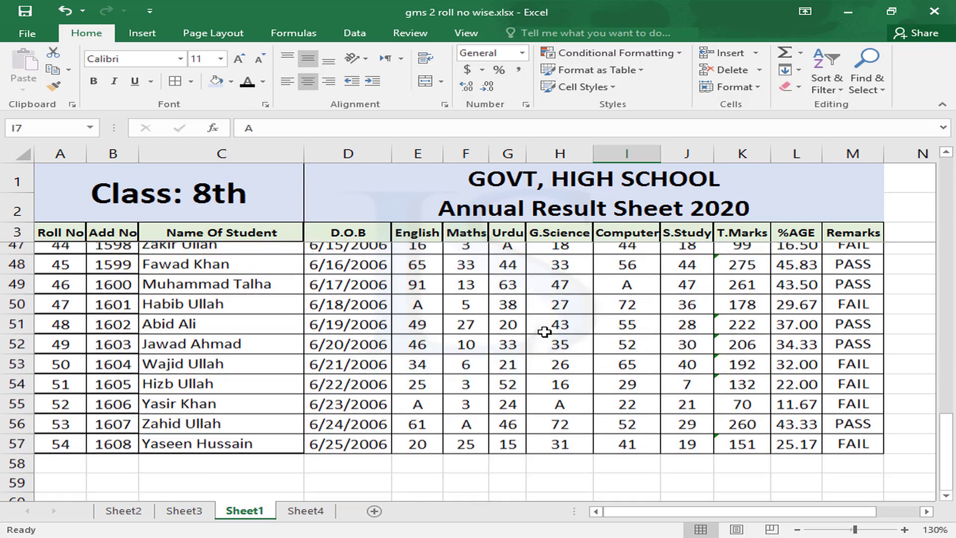
scroll(545, 331, up, 6)
scroll(544, 331, up, 4)
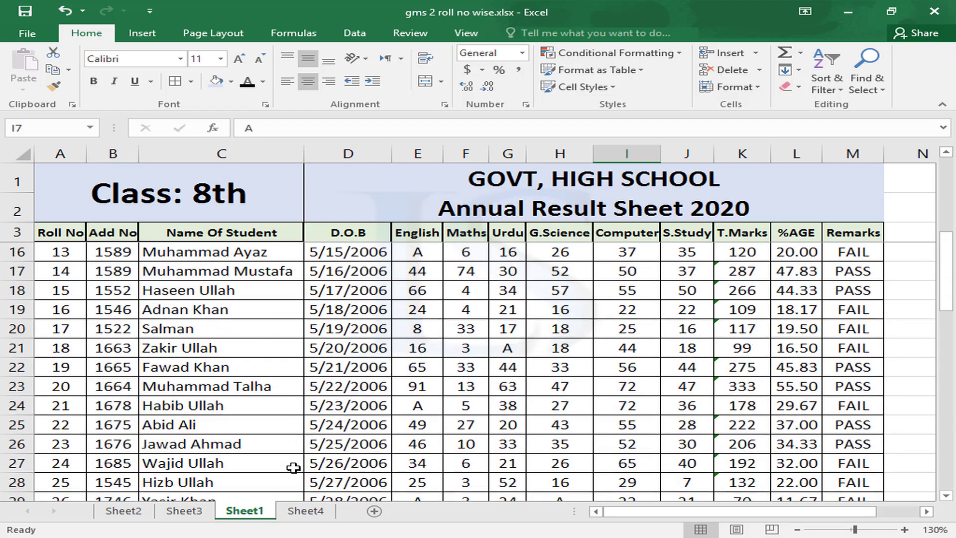
Scroll through the colour-formatted Sheet4 results, then go to Sheet3
click(304, 510)
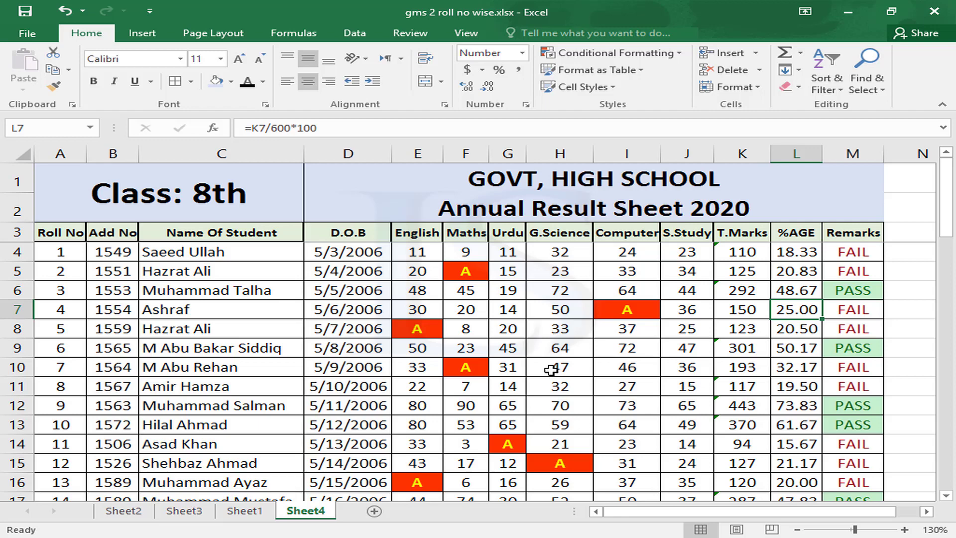
scroll(550, 370, down, 5)
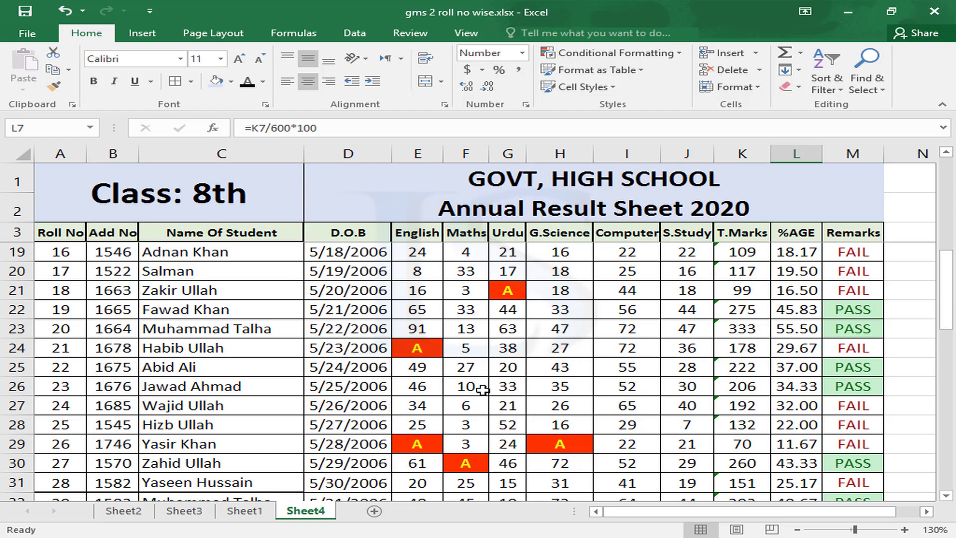
click(182, 513)
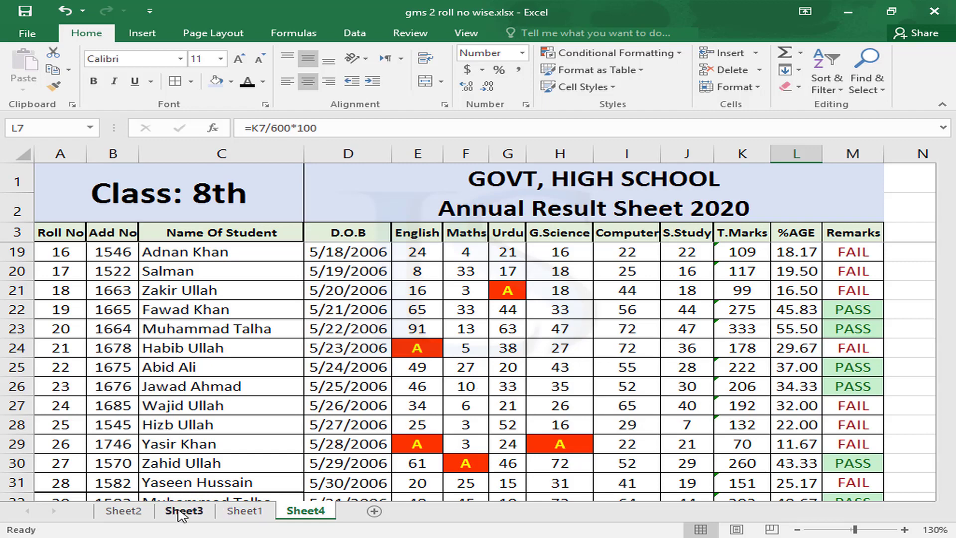
On Sheet2, select the candidate table's Marks values E4:E10
click(124, 513)
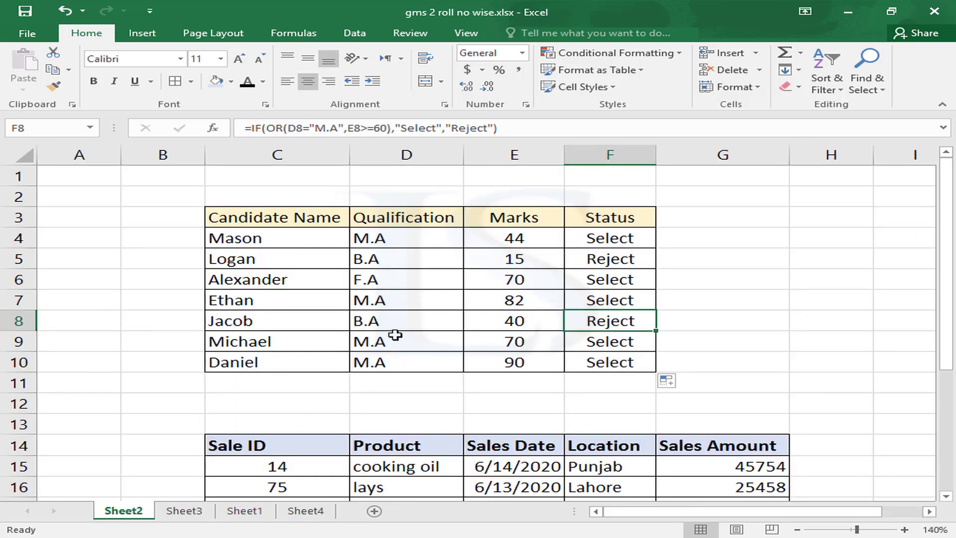
click(507, 241)
drag(506, 242, 513, 357)
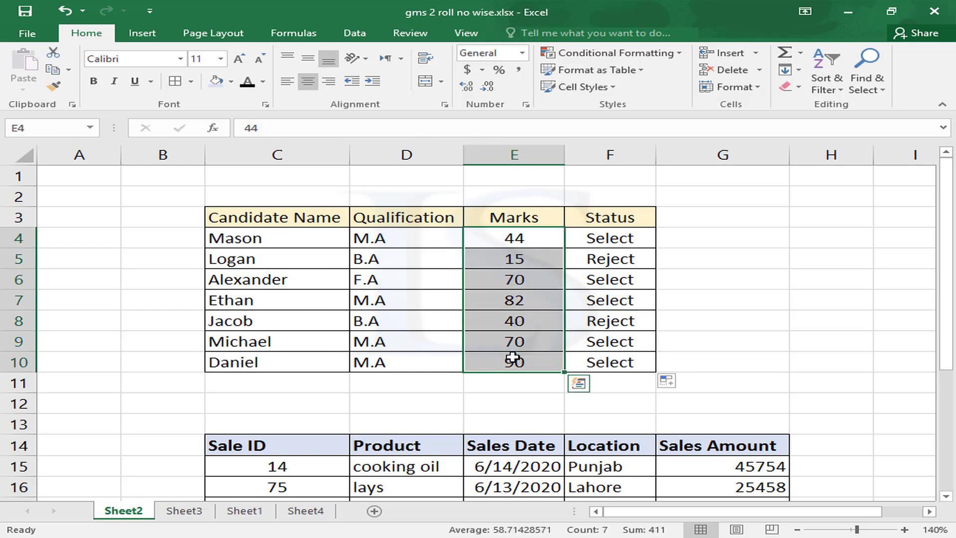
click(513, 357)
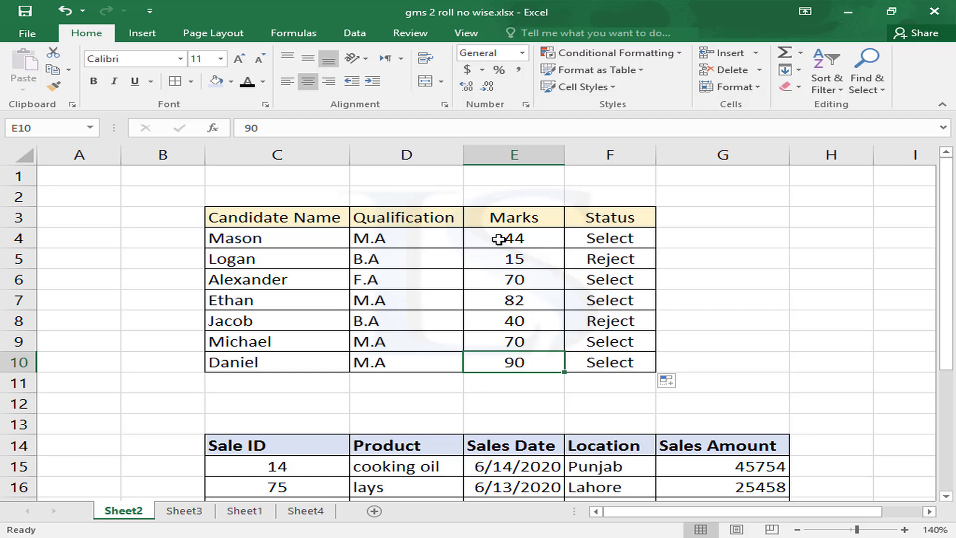
drag(499, 239, 527, 363)
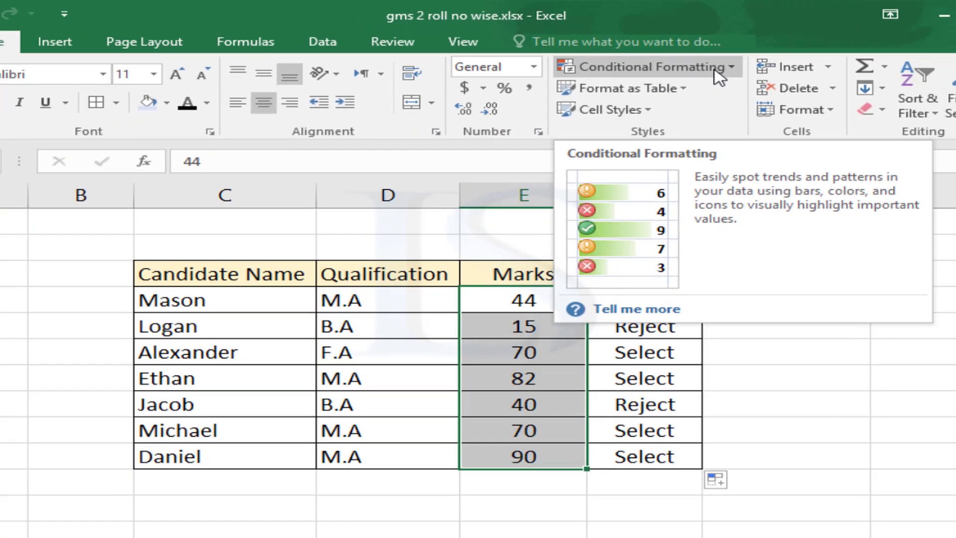
Add a Less Than 40 rule to the marks using Light Red Fill with Dark Red Text
click(797, 96)
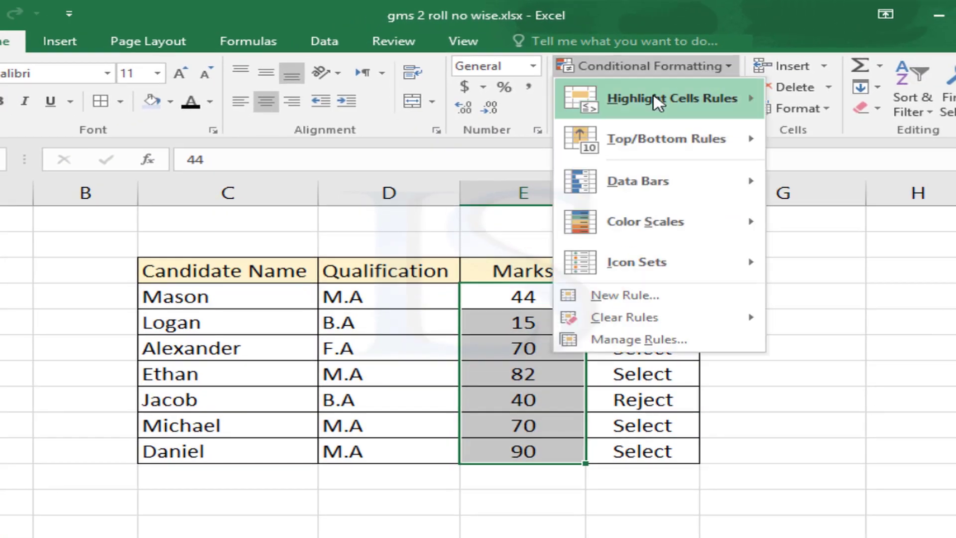
mouse_move(678, 107)
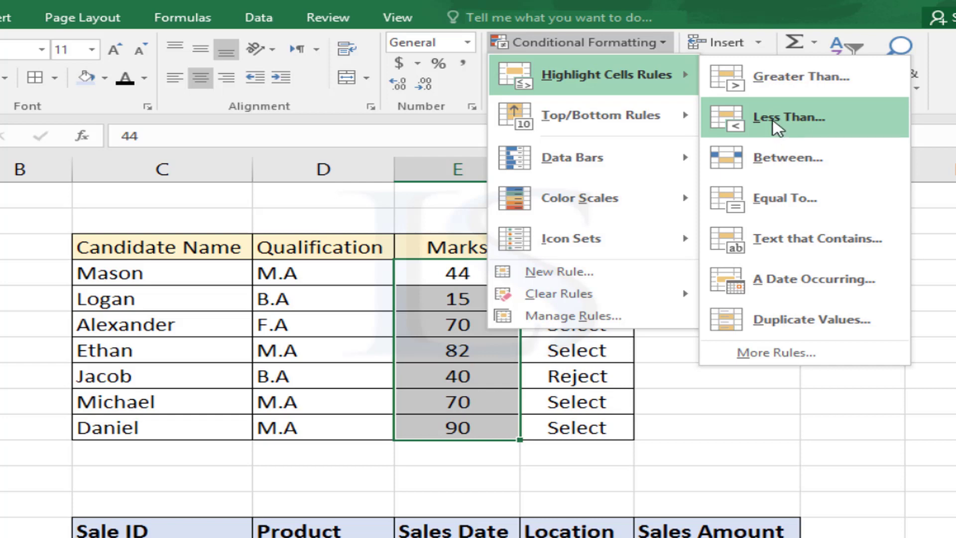
click(777, 127)
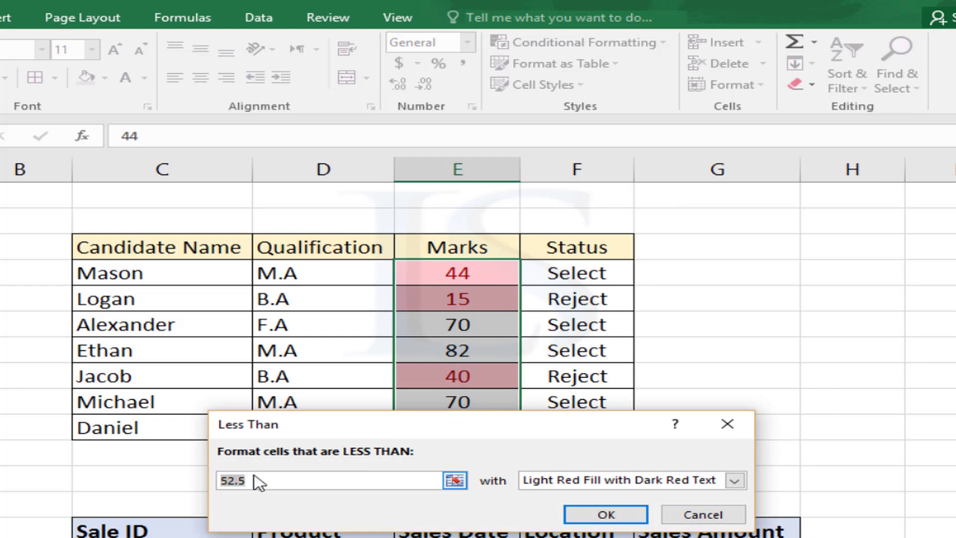
drag(258, 482, 195, 481)
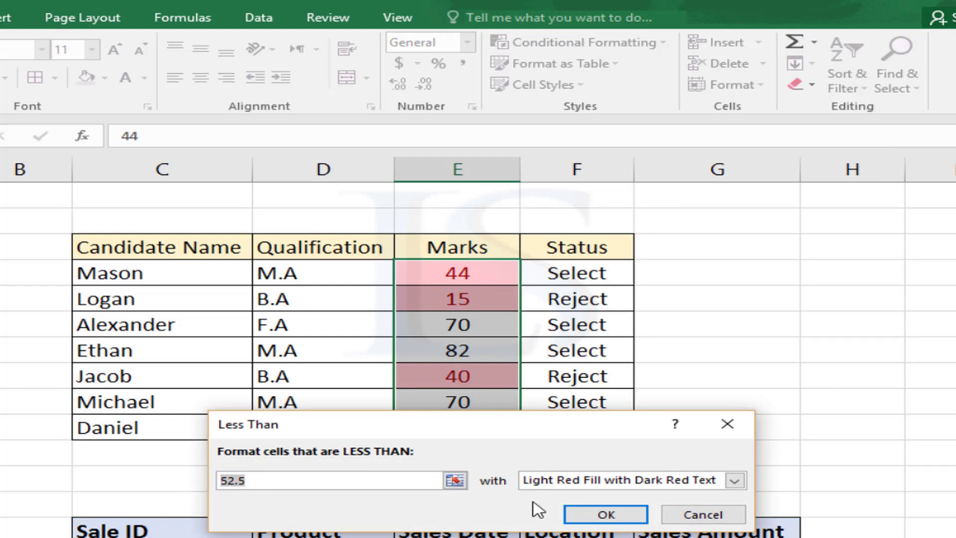
text(40)
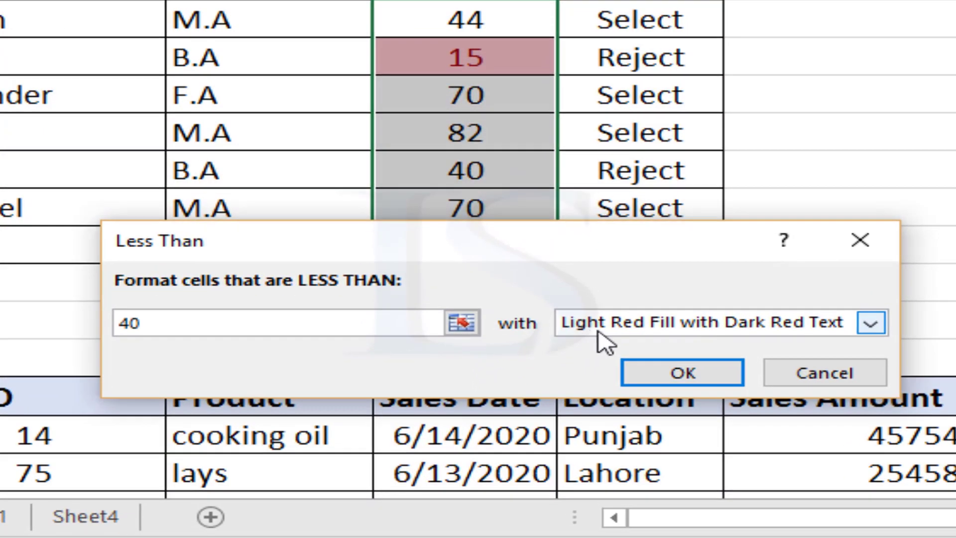
click(628, 330)
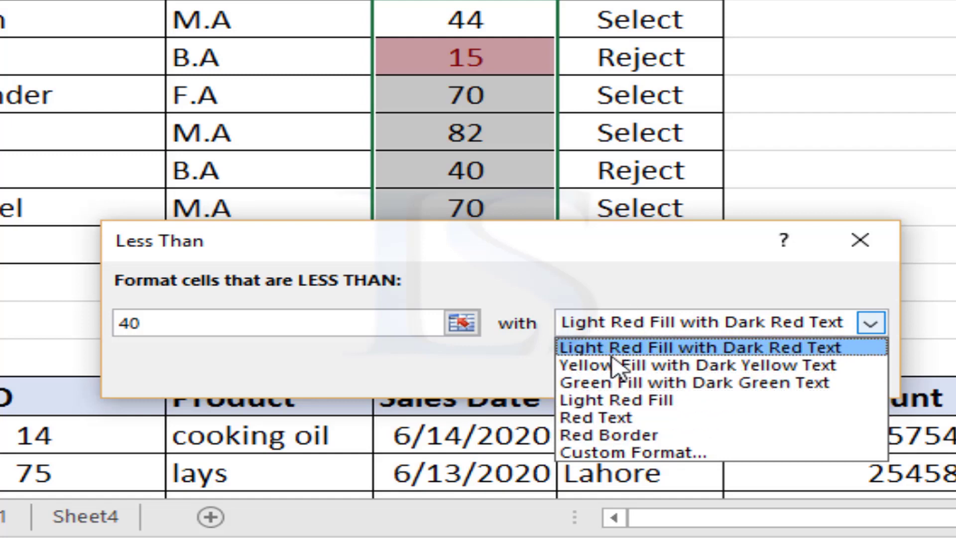
click(687, 348)
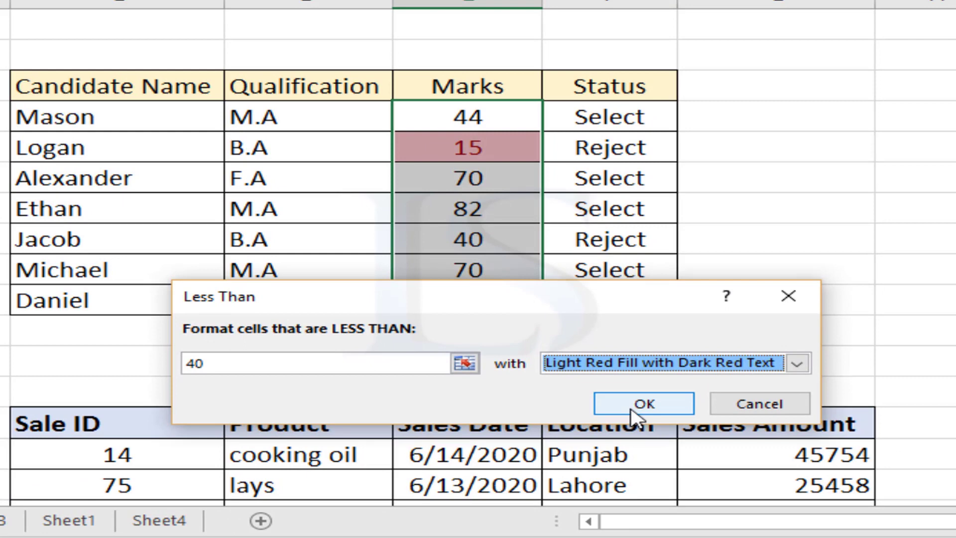
click(632, 405)
click(497, 292)
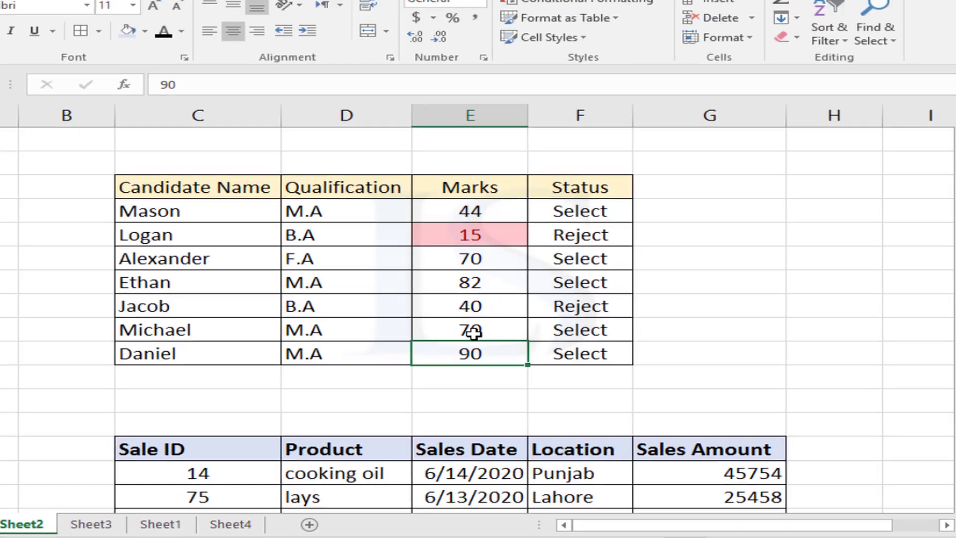
Change the mark in E9 from 70 to 35 and reselect Marks E4:E10
click(471, 276)
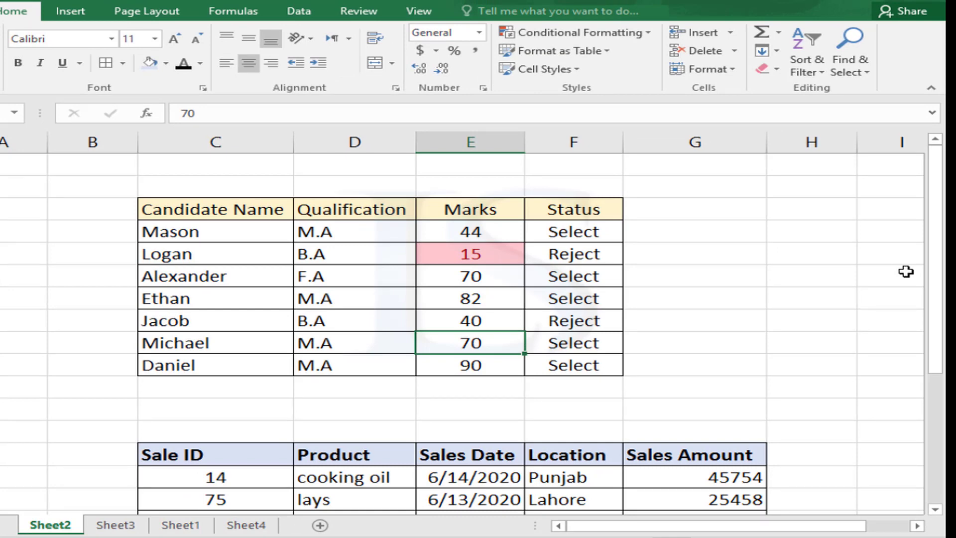
text(35)
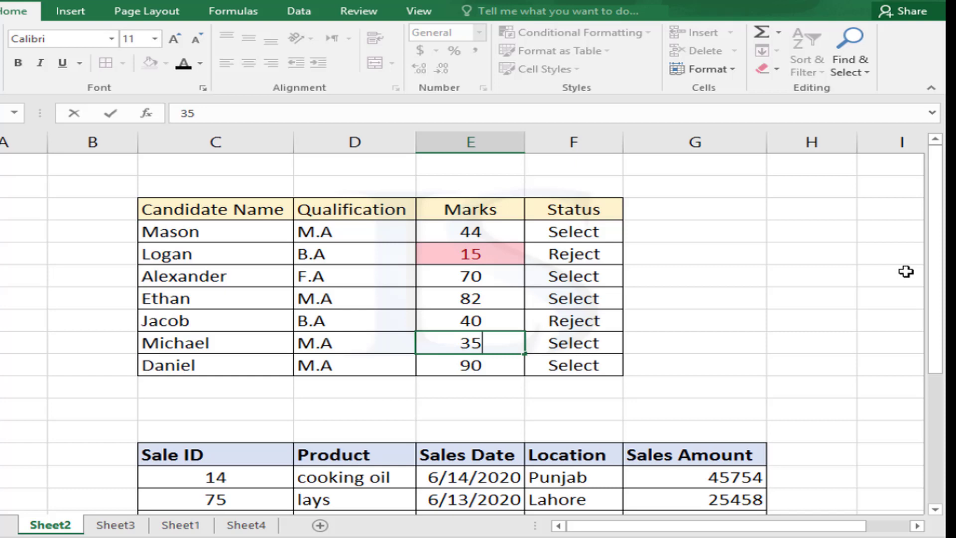
key(Return)
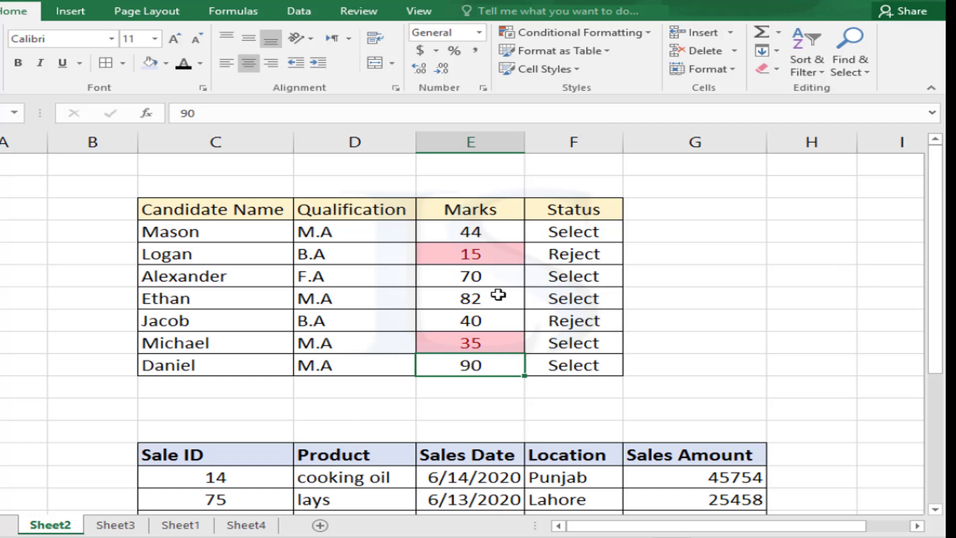
drag(449, 228, 483, 368)
click(641, 34)
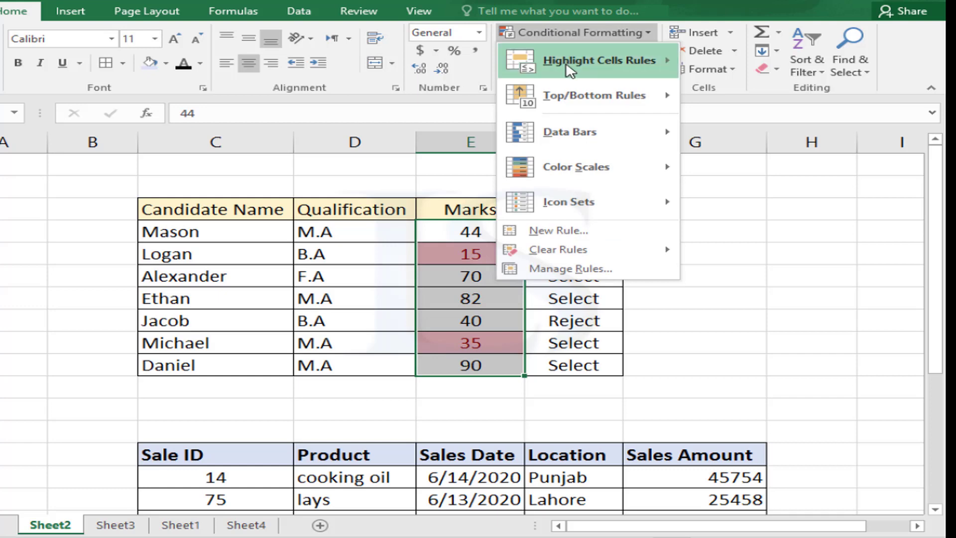
Add a Greater Than 80 rule with a custom Bold font and yellow fill format
mouse_move(568, 64)
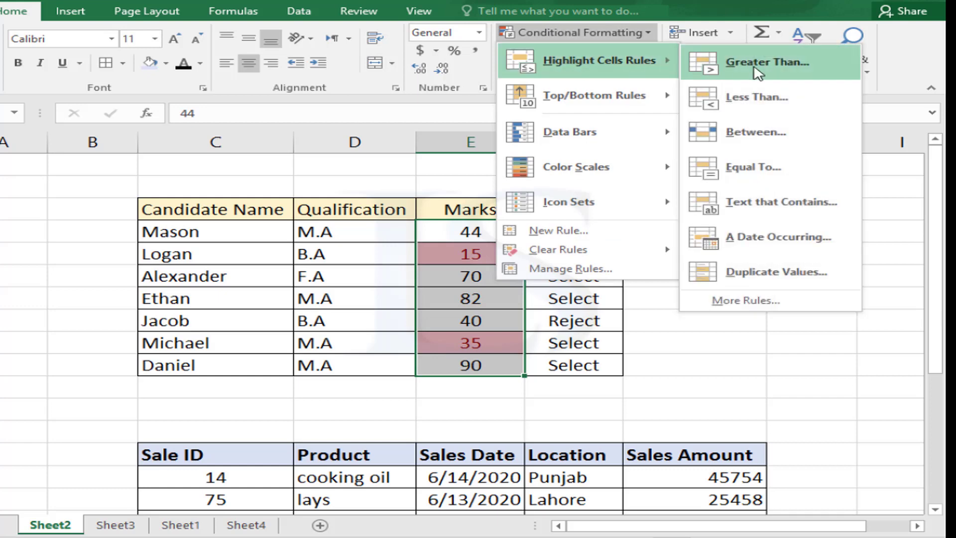
click(755, 69)
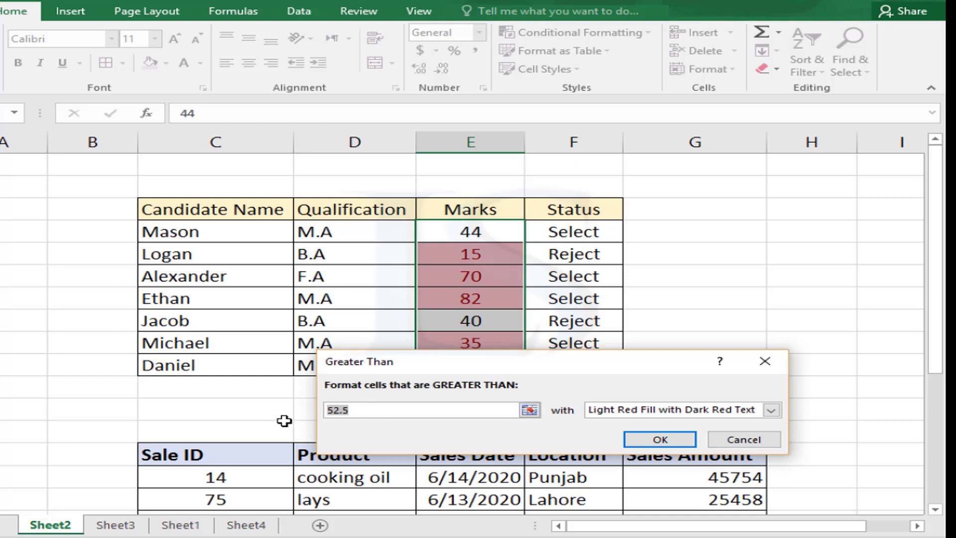
text(80)
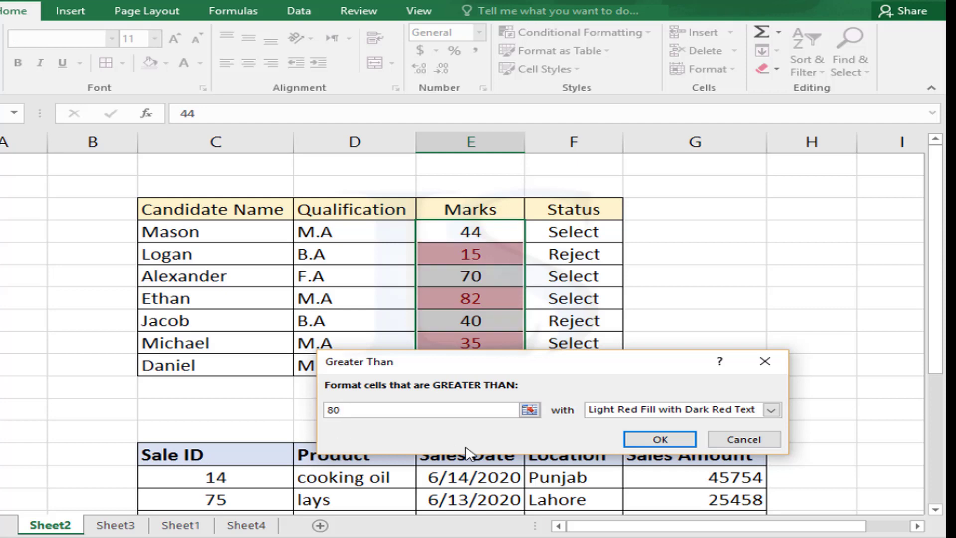
click(631, 414)
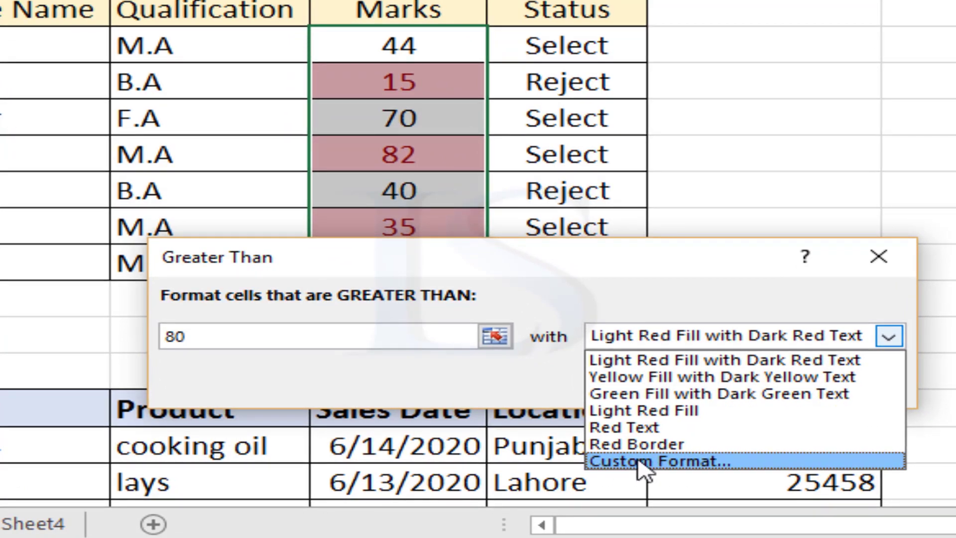
click(647, 464)
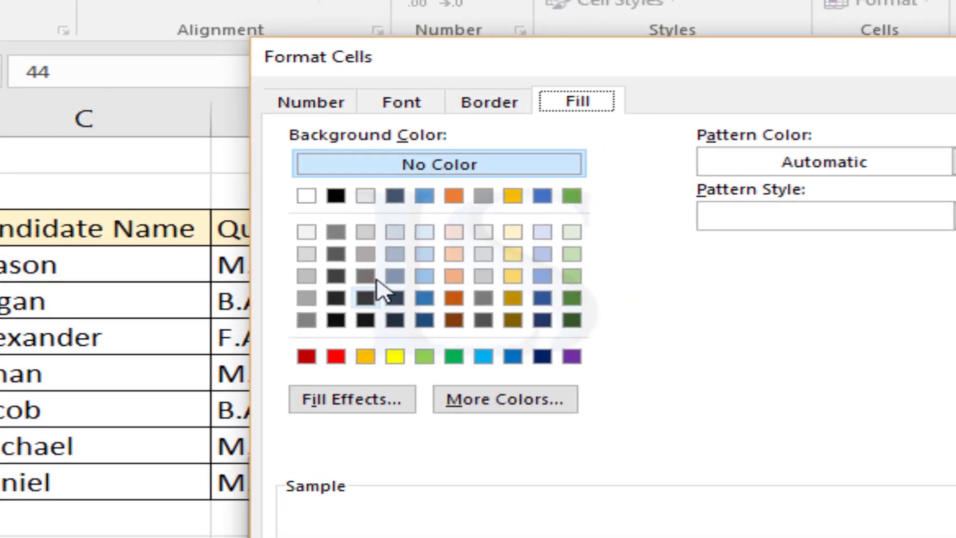
click(404, 102)
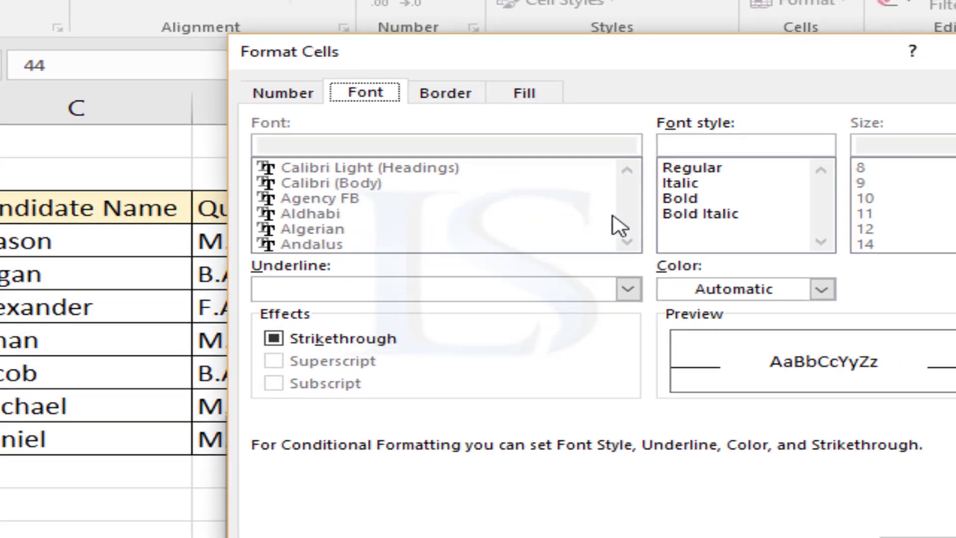
click(743, 220)
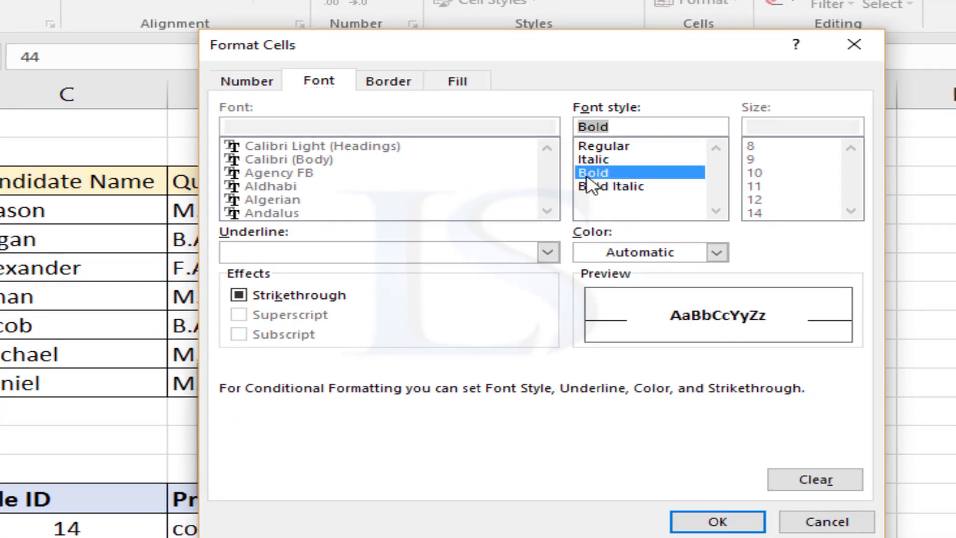
click(461, 82)
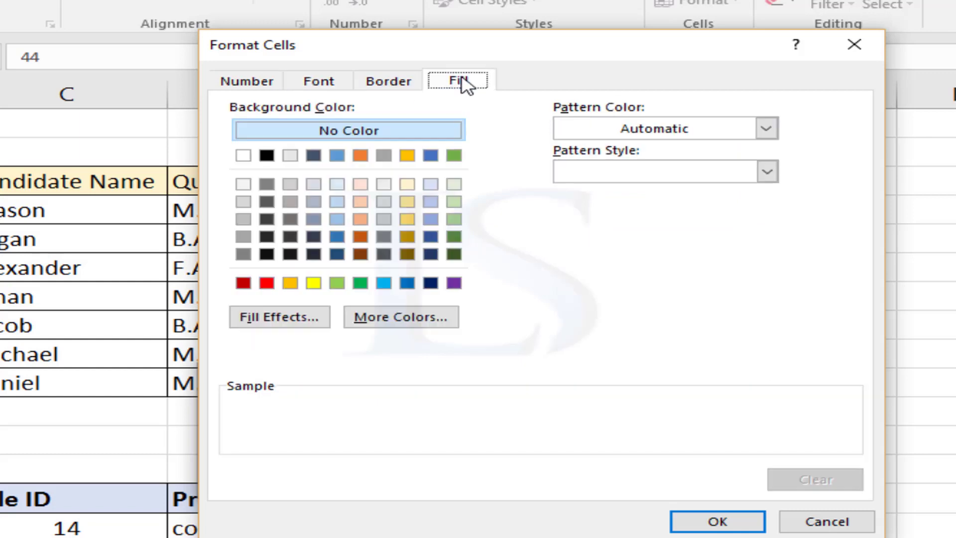
click(314, 283)
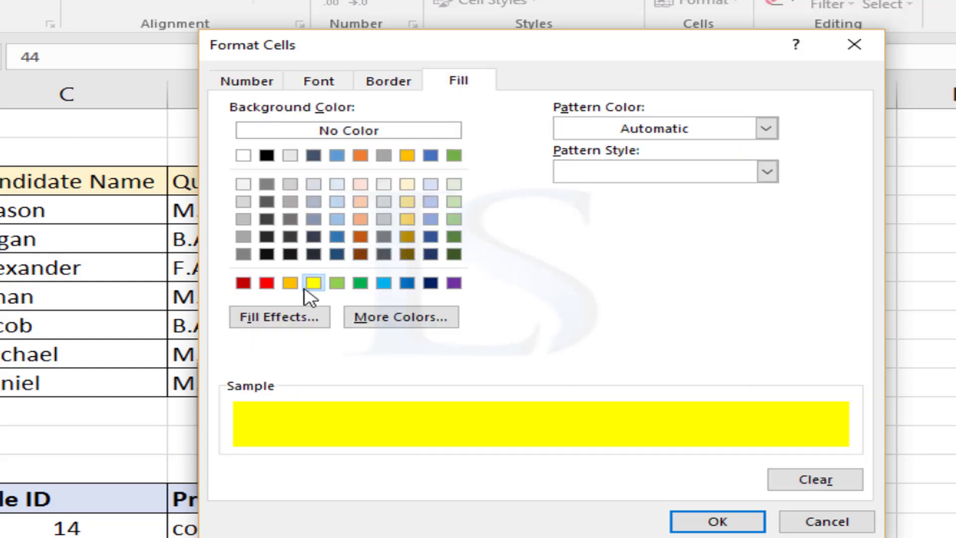
click(718, 523)
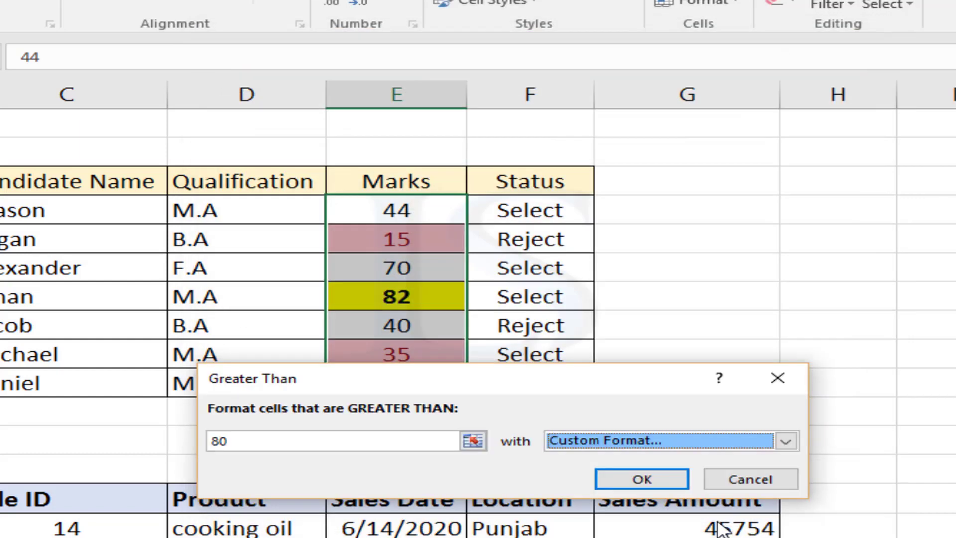
click(657, 481)
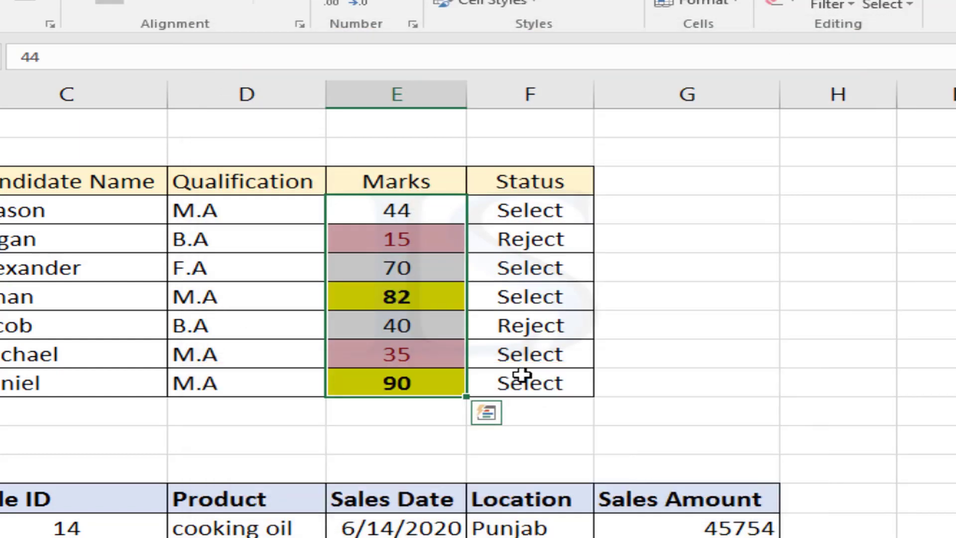
click(498, 343)
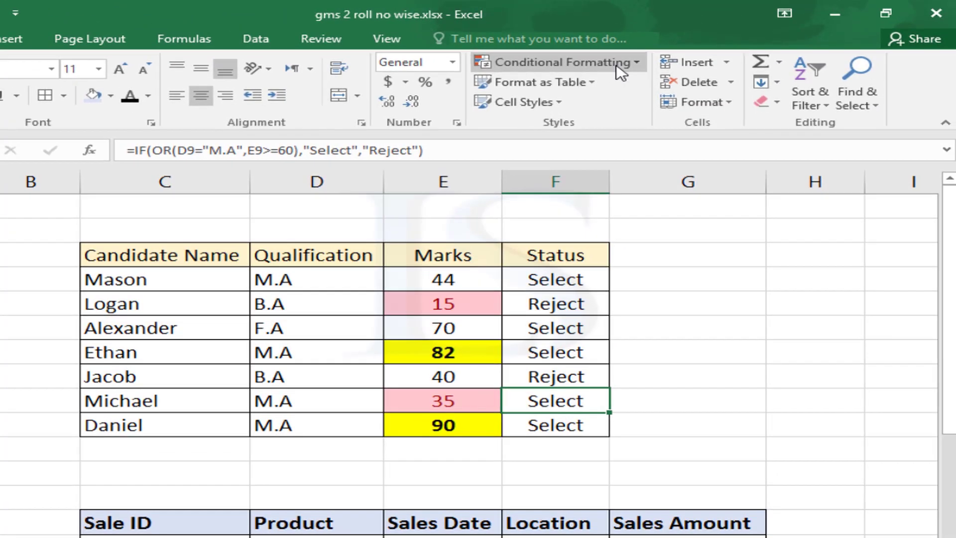
click(606, 0)
mouse_move(577, 91)
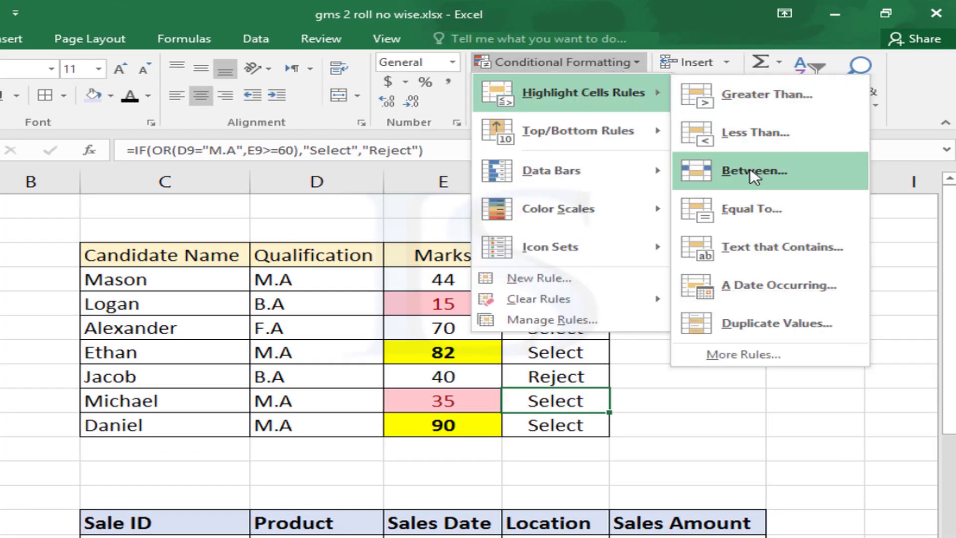
click(421, 330)
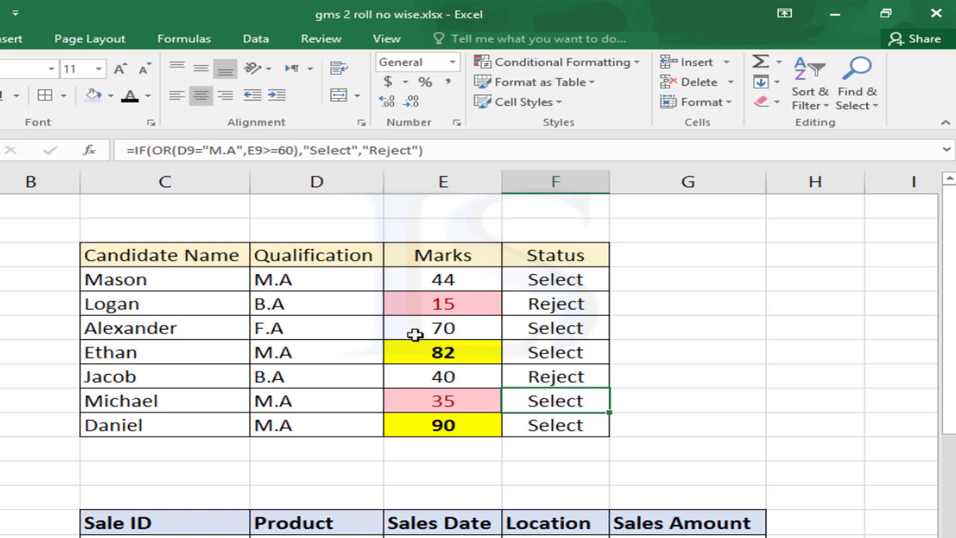
drag(414, 276, 454, 421)
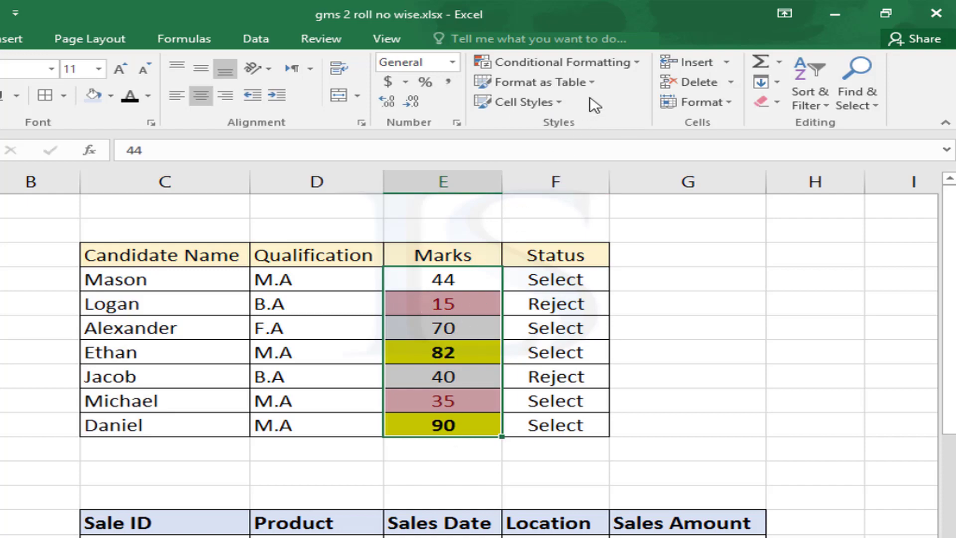
Apply Clear Rules from Entire Sheet to strip all highlights from the Marks
click(634, 65)
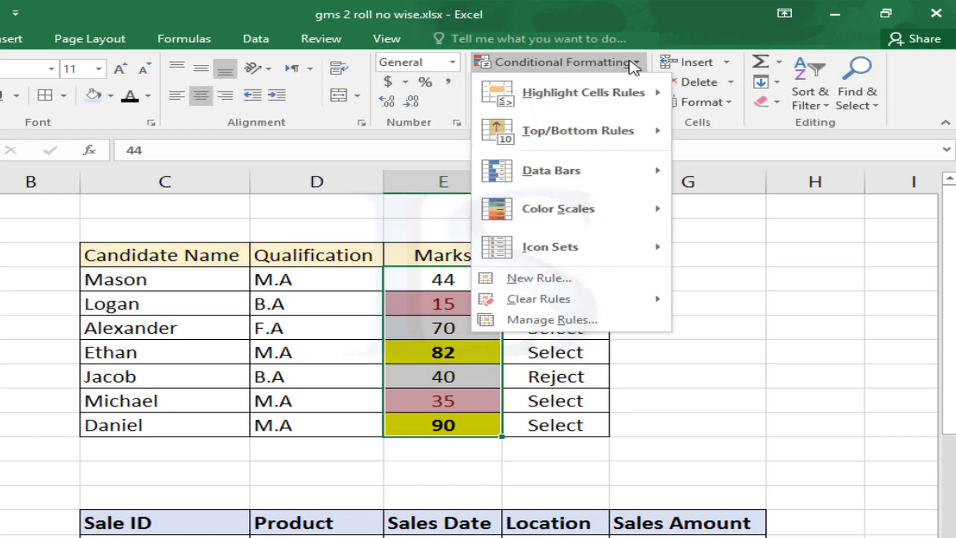
mouse_move(532, 307)
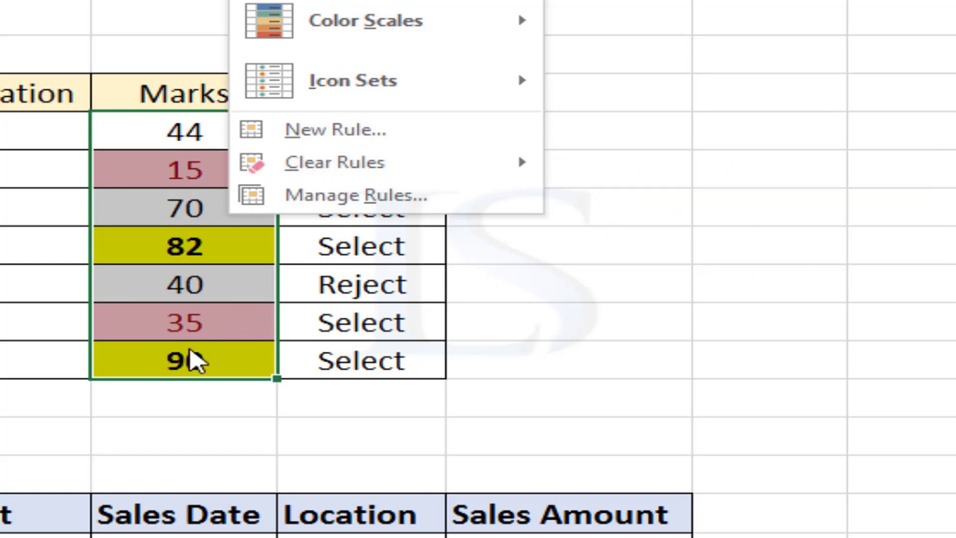
mouse_move(340, 172)
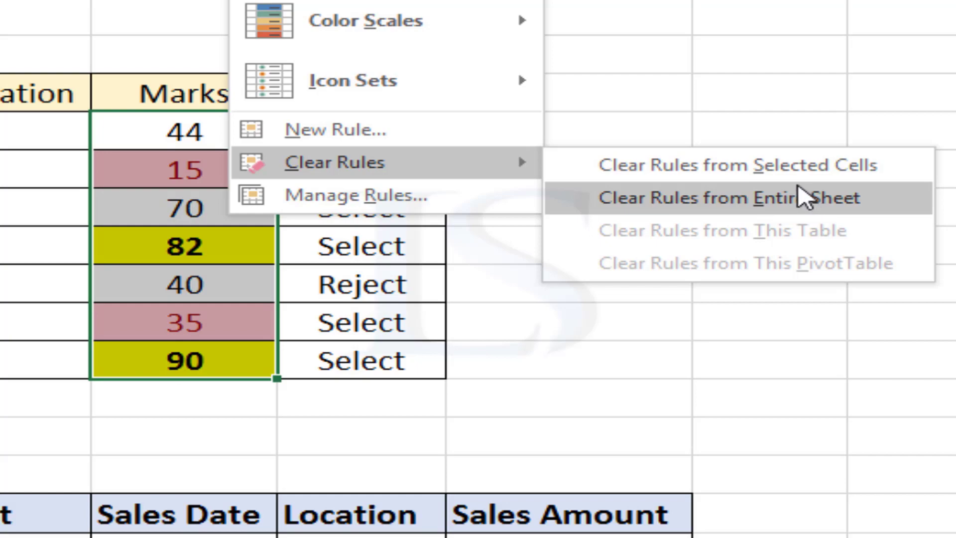
click(790, 166)
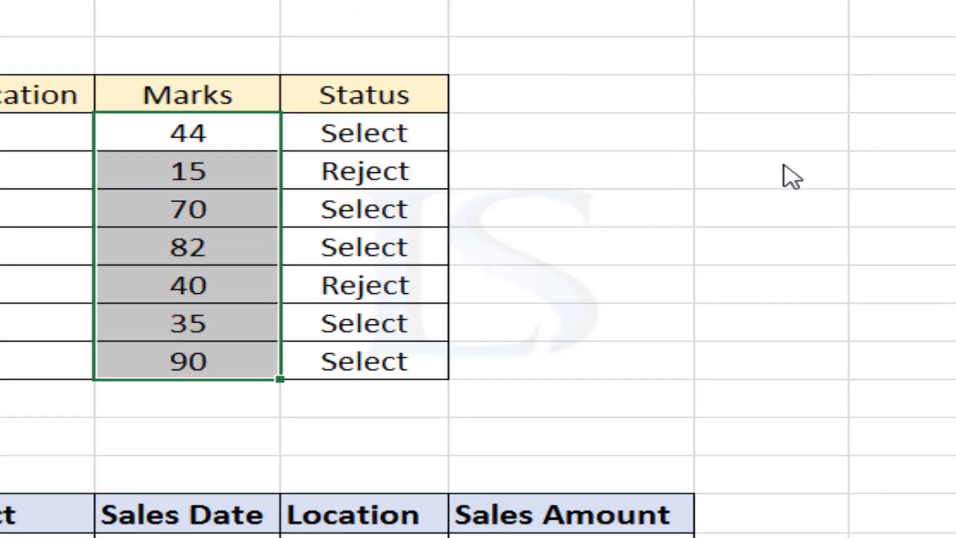
click(185, 246)
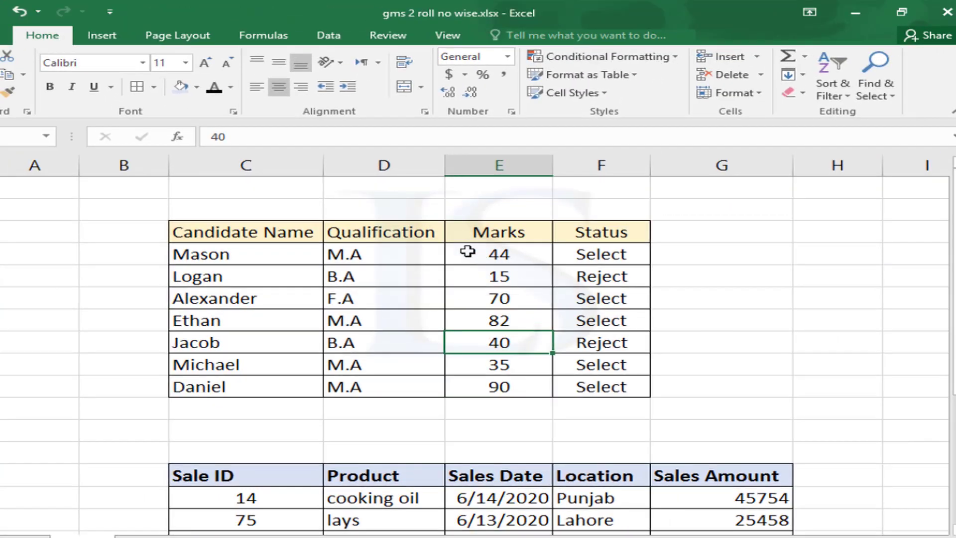
Select E5:E11 and add a Between 30 and 80 rule with Light Red Fill and Dark Red Text
drag(493, 254, 500, 387)
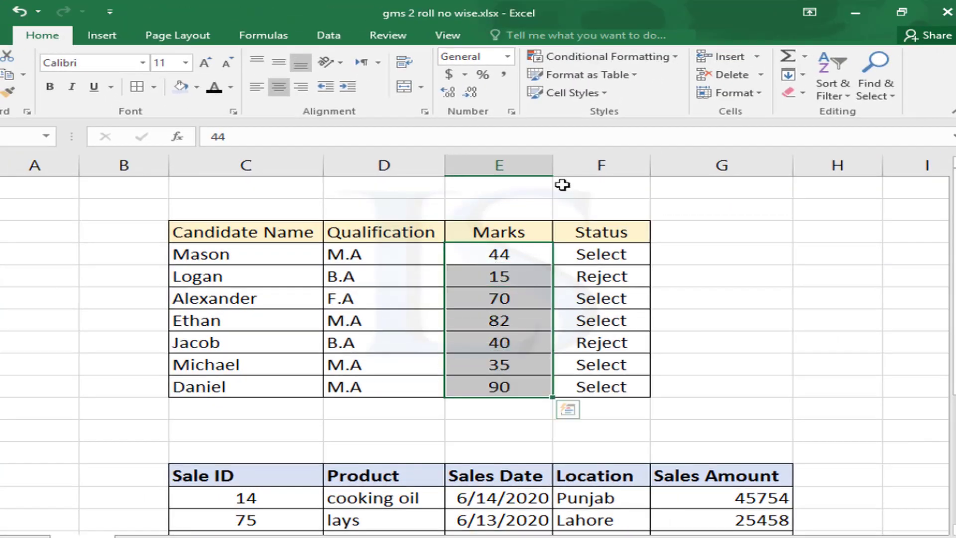
click(667, 58)
mouse_move(647, 85)
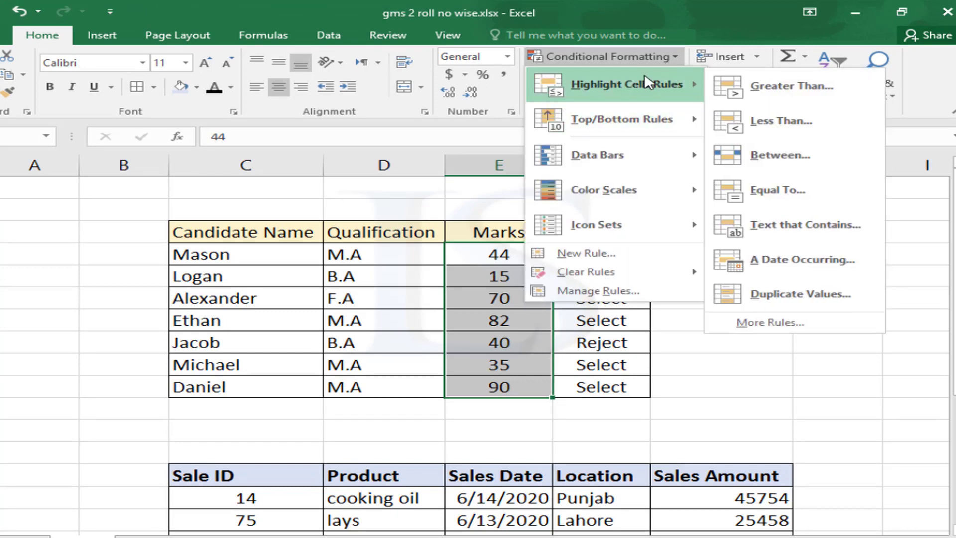
click(742, 171)
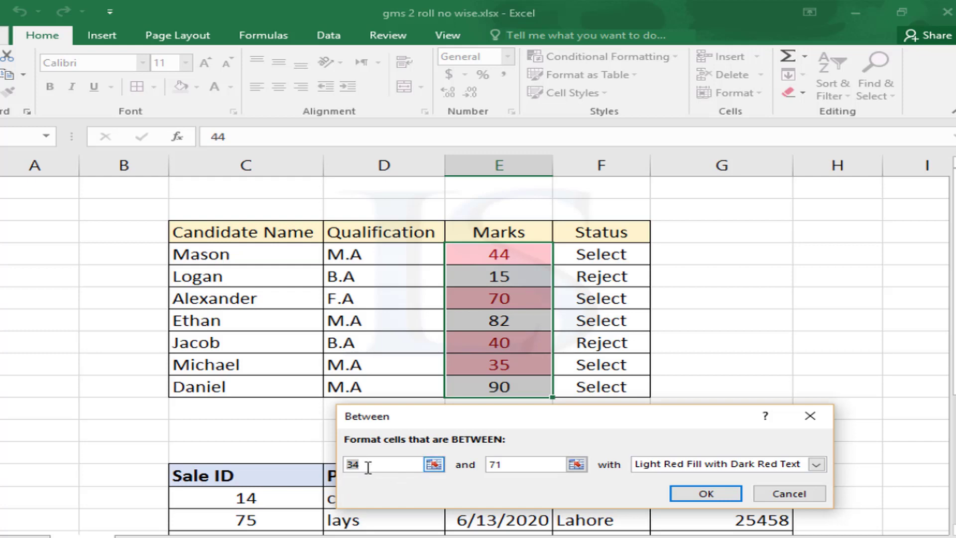
text(30)
drag(510, 466, 465, 468)
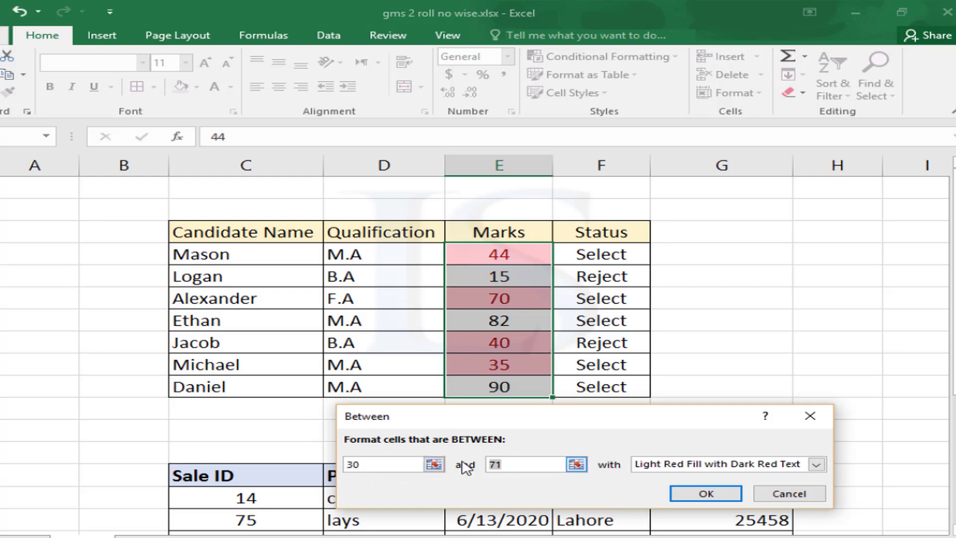
text(80)
click(707, 494)
click(486, 348)
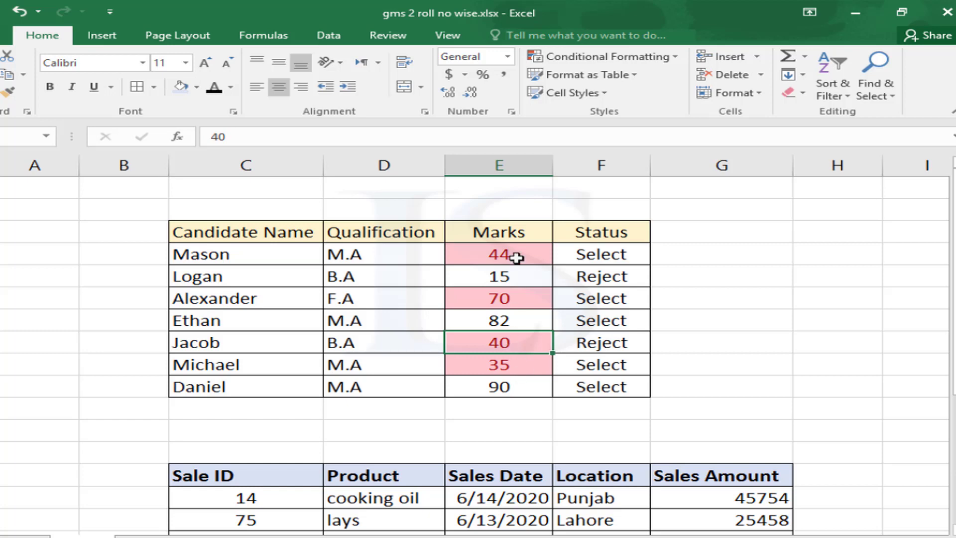
Clear the existing highlight rules from the selected Marks cells
drag(499, 250, 498, 387)
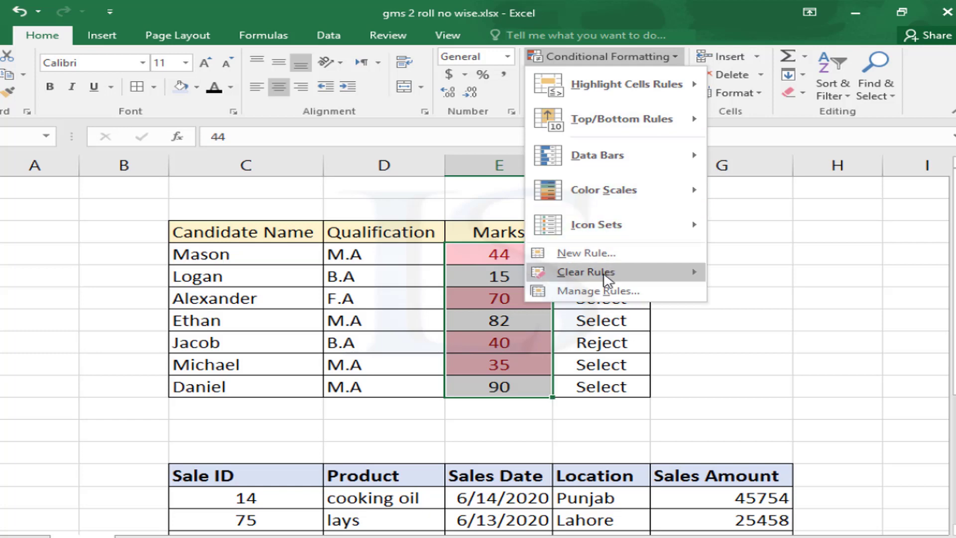
mouse_move(618, 272)
click(788, 273)
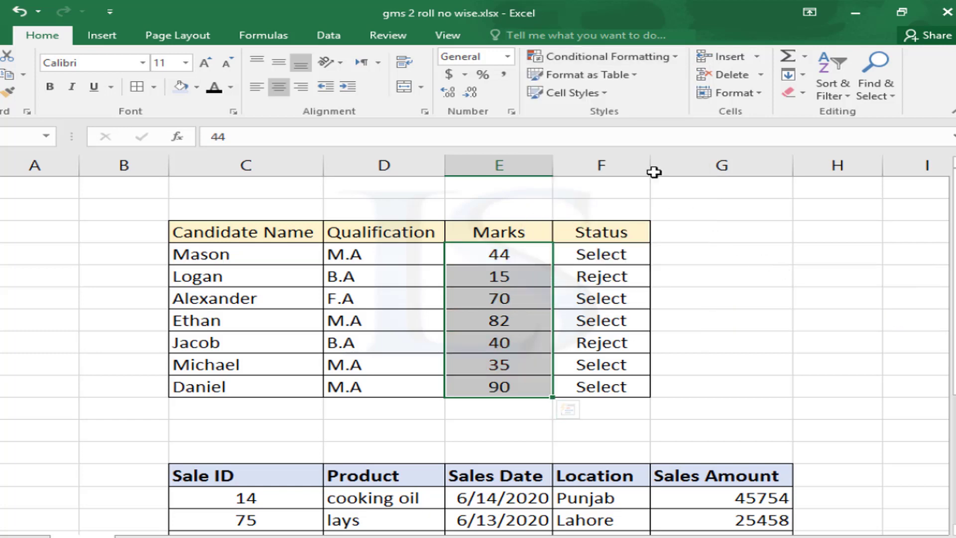
Add an Equal To 40 rule with Light Red Fill and Dark Red Text
click(669, 58)
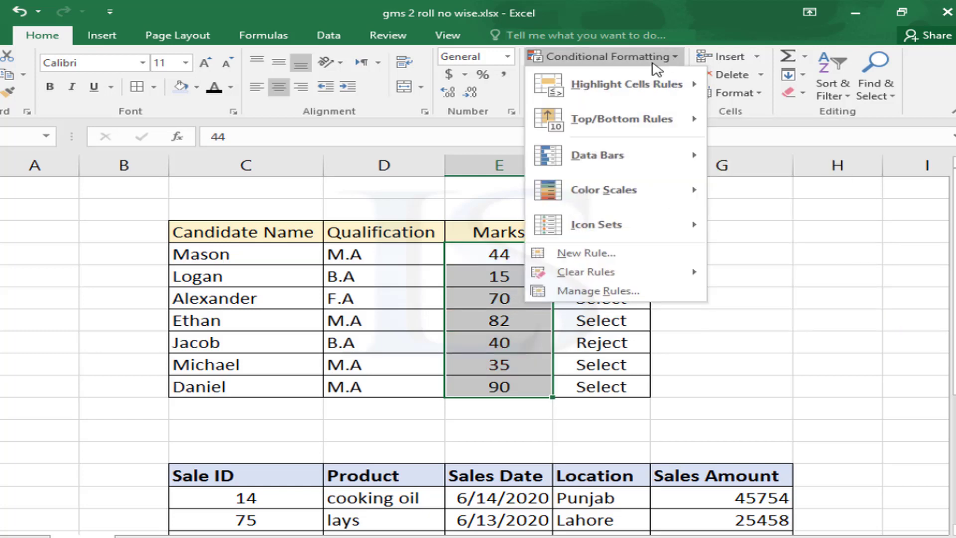
mouse_move(628, 85)
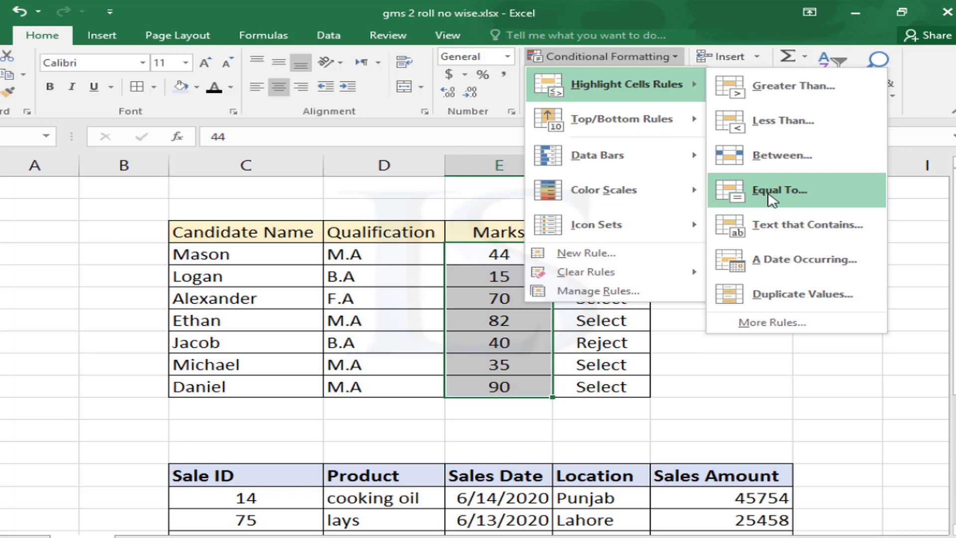
click(772, 199)
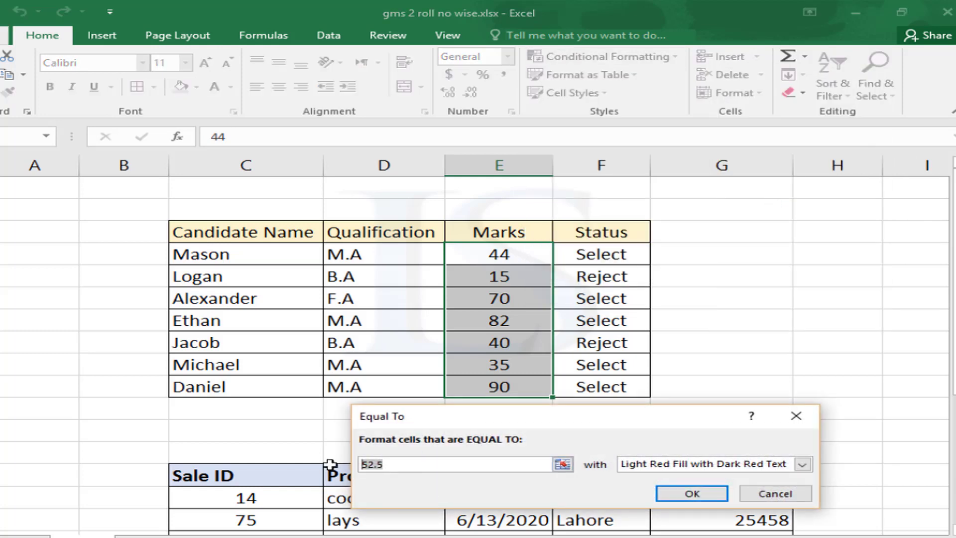
text(40)
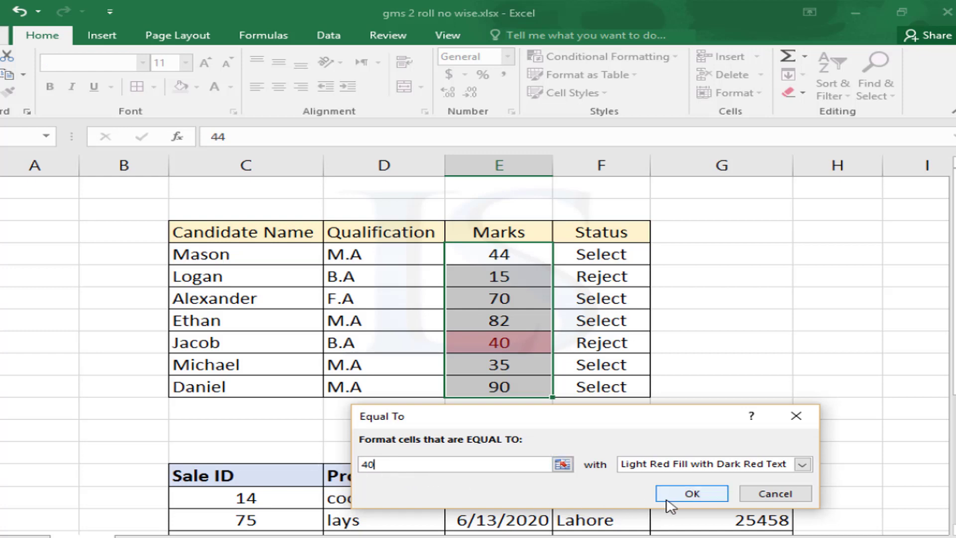
click(684, 494)
click(499, 346)
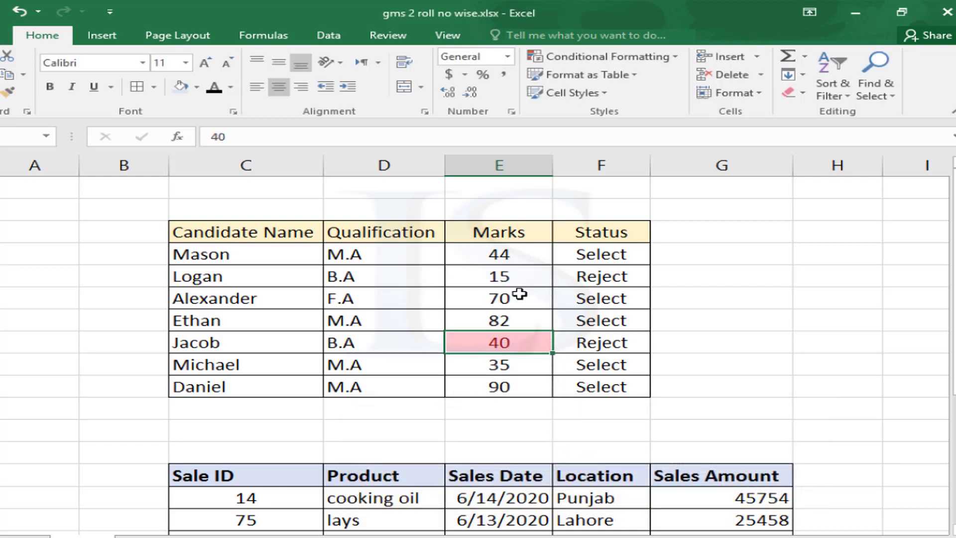
Clear the conditional formatting rules from the Marks cells E4:E10
drag(465, 253, 498, 386)
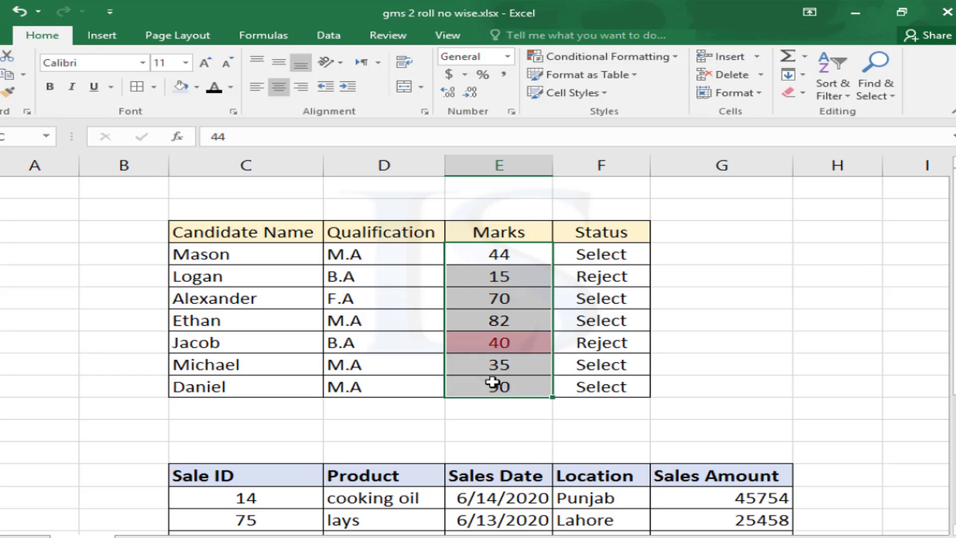
click(650, 58)
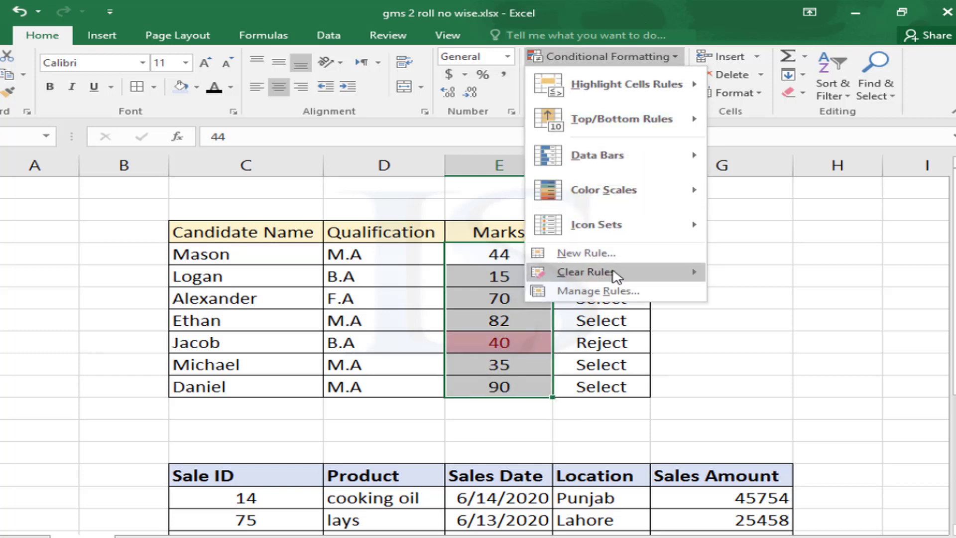
mouse_move(595, 272)
click(793, 274)
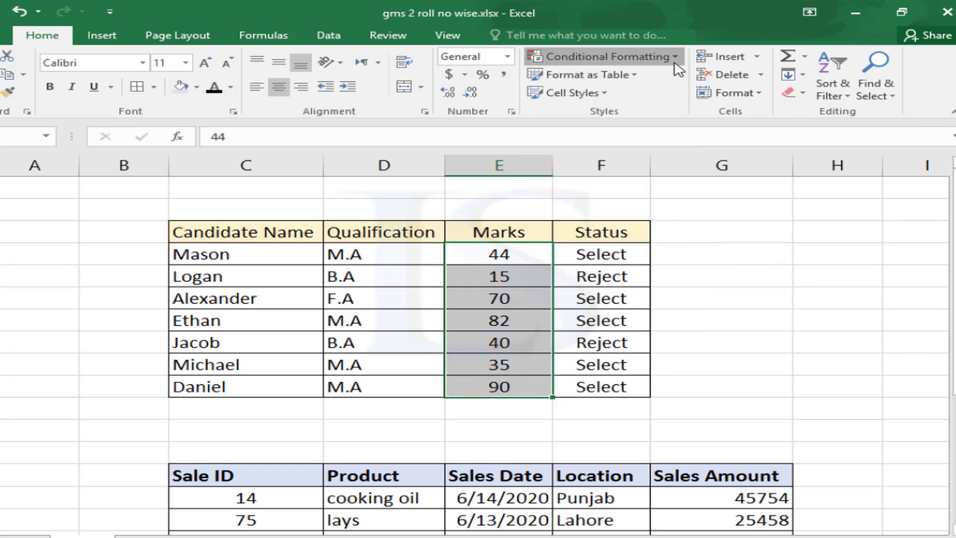
click(659, 55)
mouse_move(660, 92)
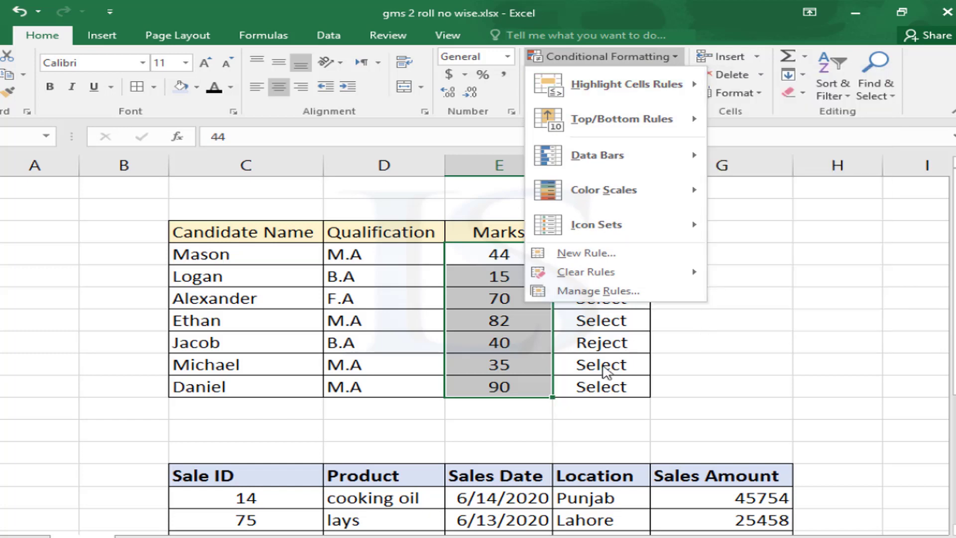
click(610, 369)
Select Status cells F4:F10 and add a Text That Contains 'reject' light red rule
click(582, 255)
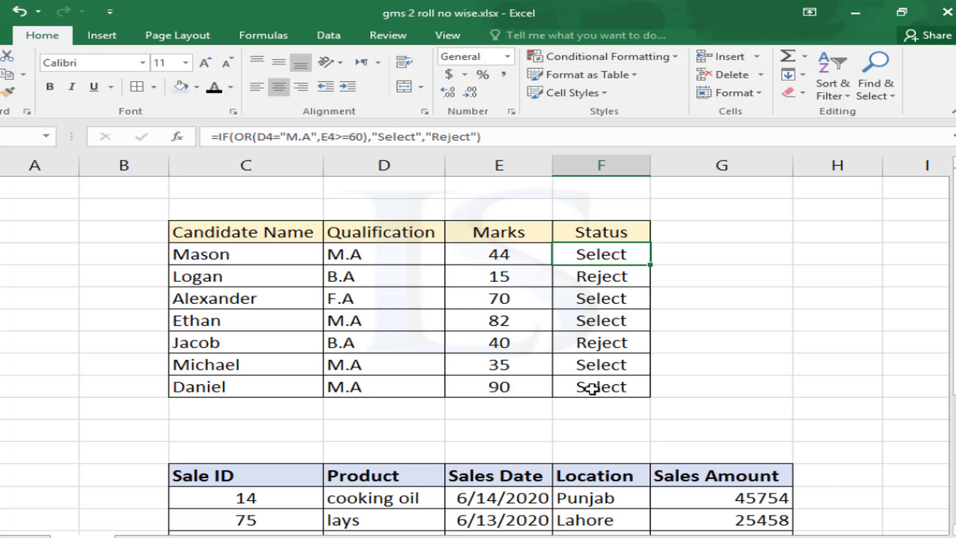
drag(584, 278, 578, 387)
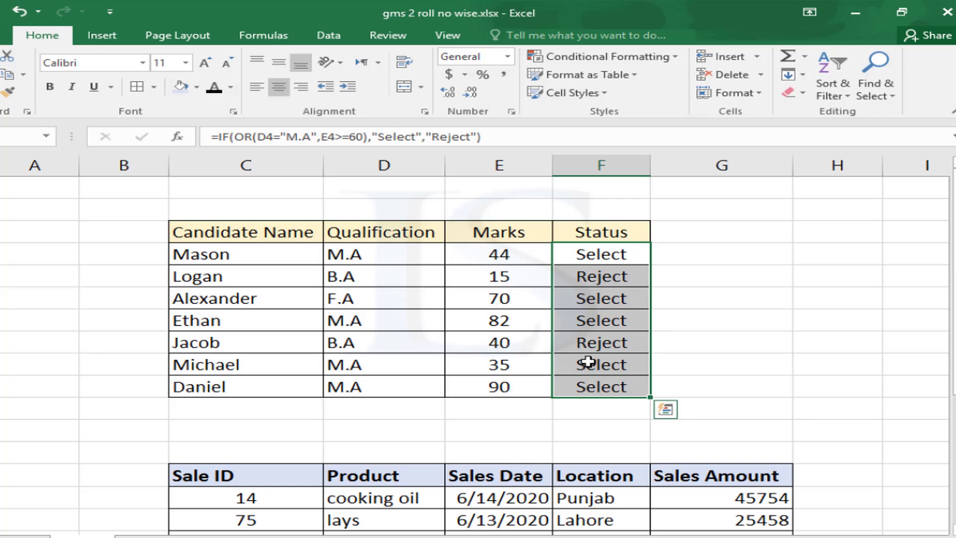
click(666, 59)
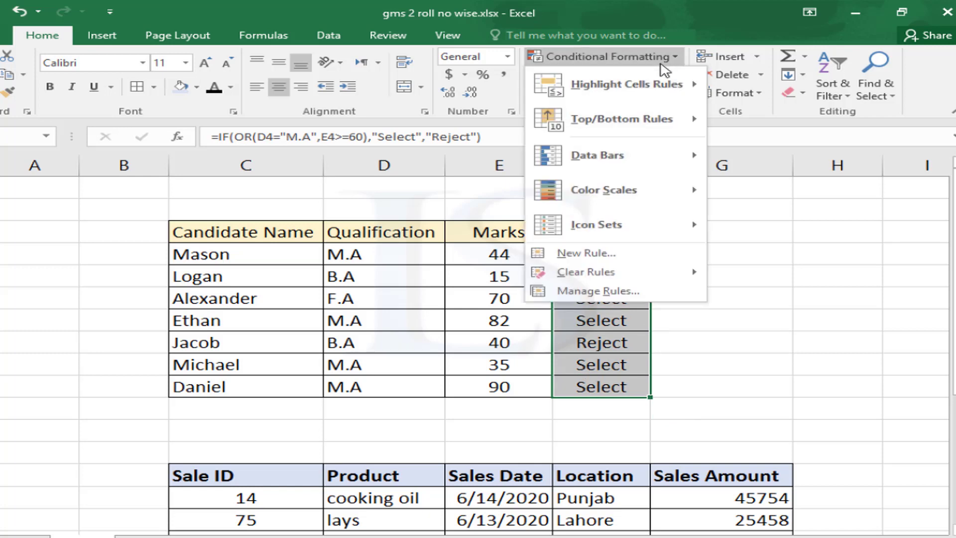
mouse_move(656, 97)
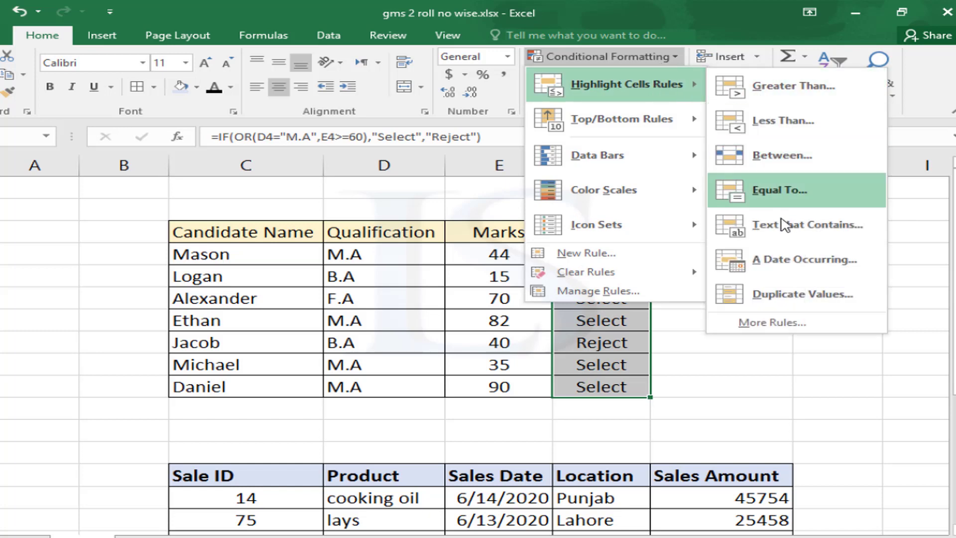
click(791, 230)
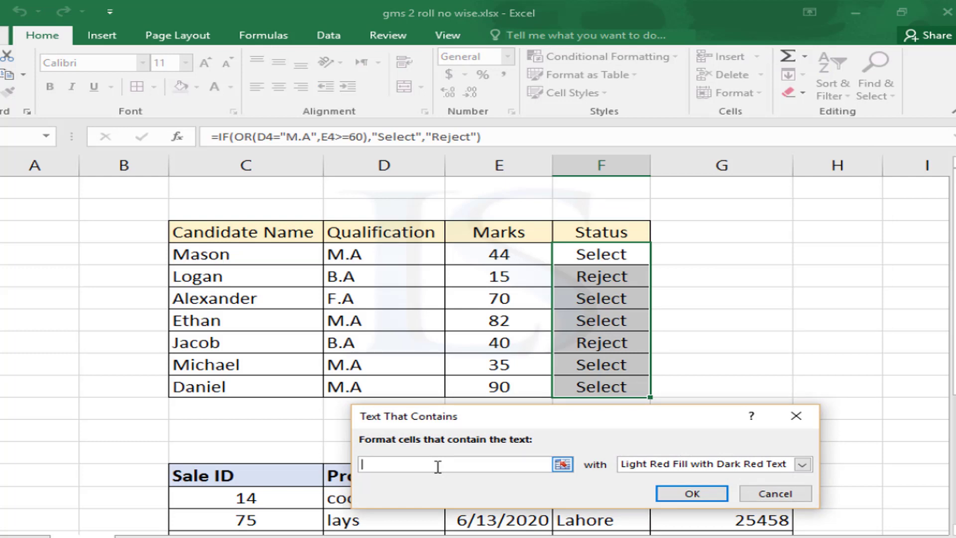
text(reject)
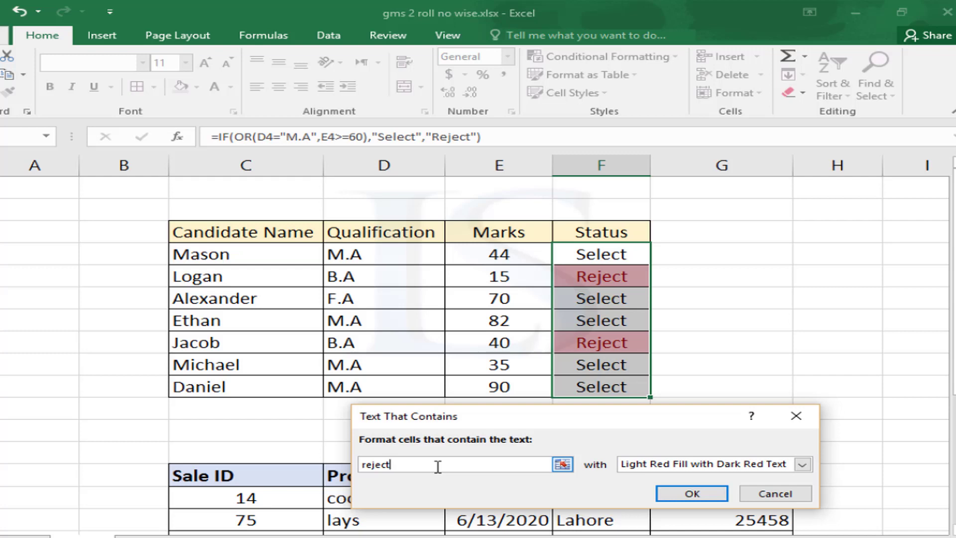
click(692, 493)
click(612, 368)
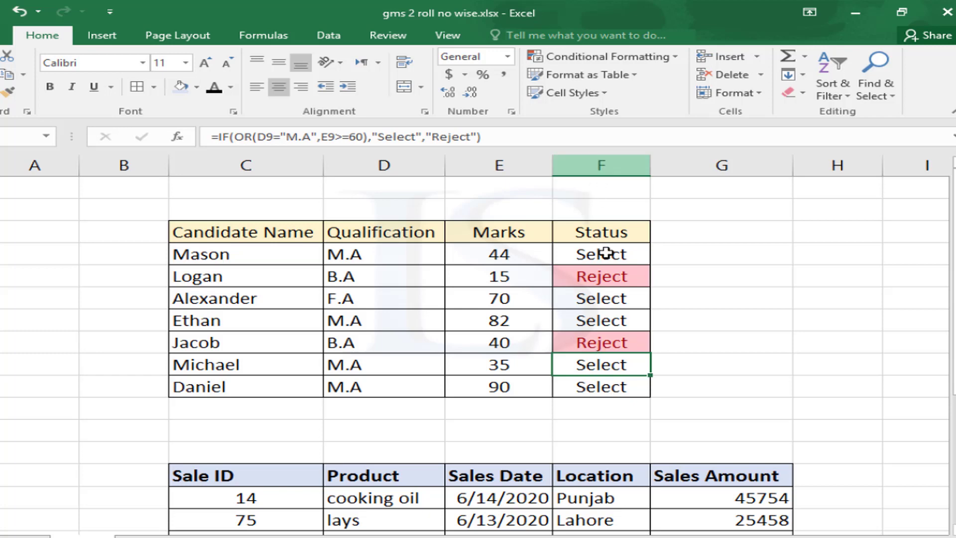
Scroll down to the Sales table and select all the Sales Date values
click(662, 59)
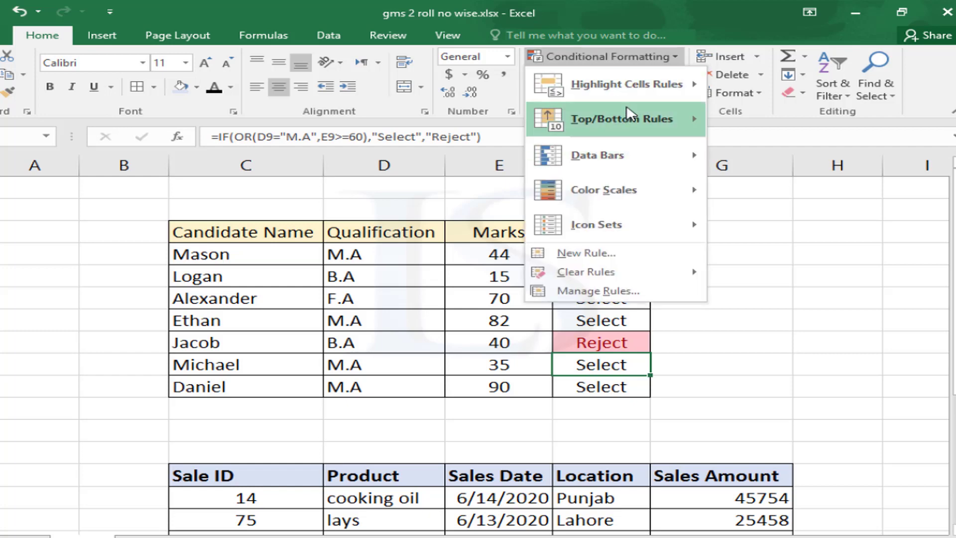
mouse_move(630, 86)
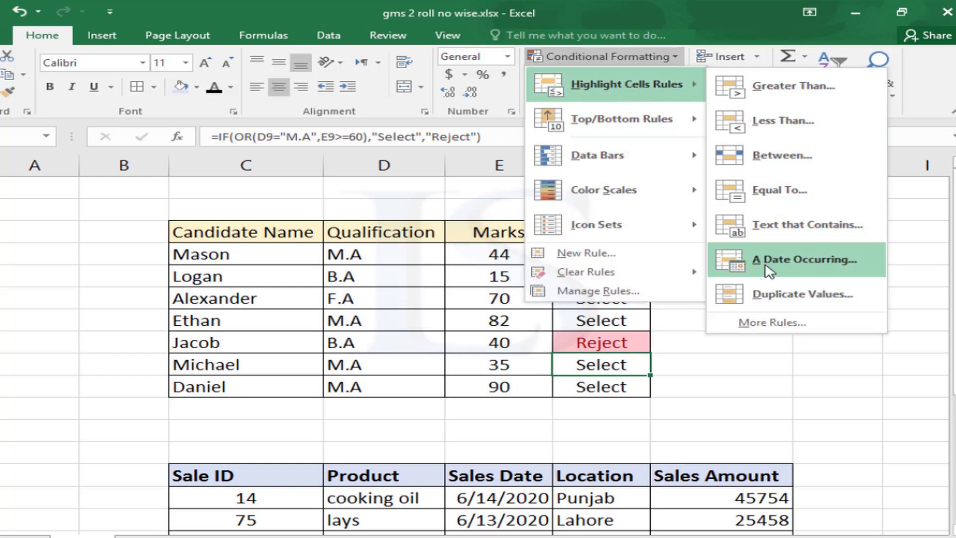
click(496, 442)
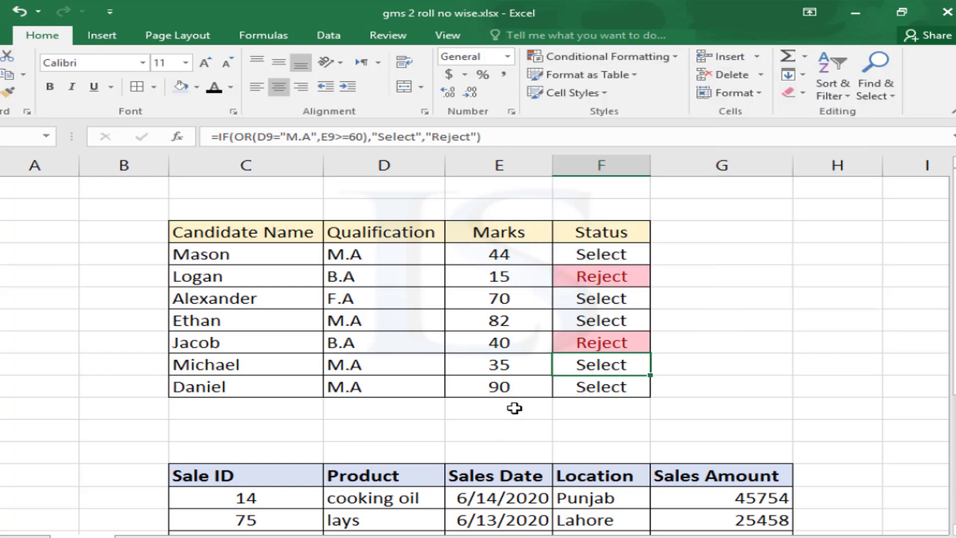
scroll(515, 407, down, 1)
scroll(514, 407, down, 3)
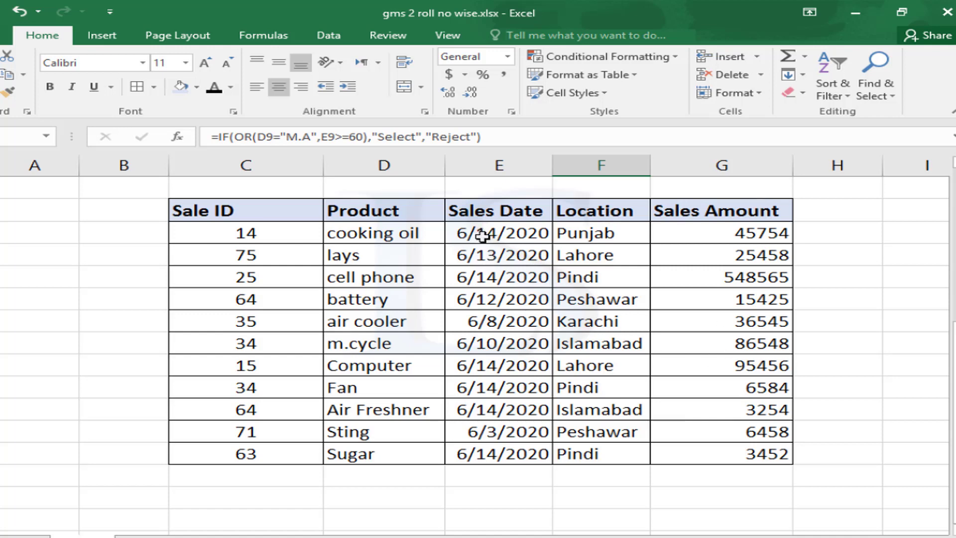
drag(482, 236, 490, 455)
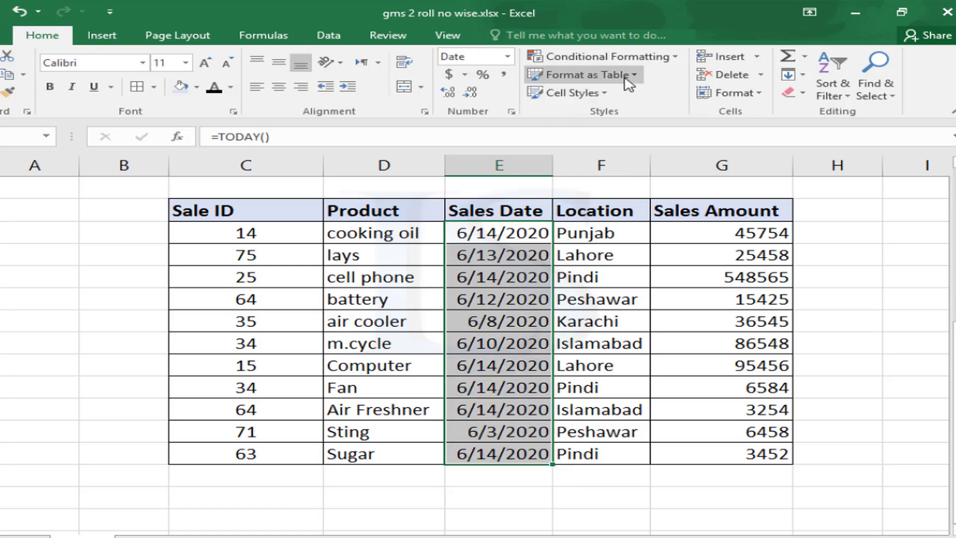
Apply an A Date Occurring 'Today' rule with light red fill and dark red text to the dates
click(662, 57)
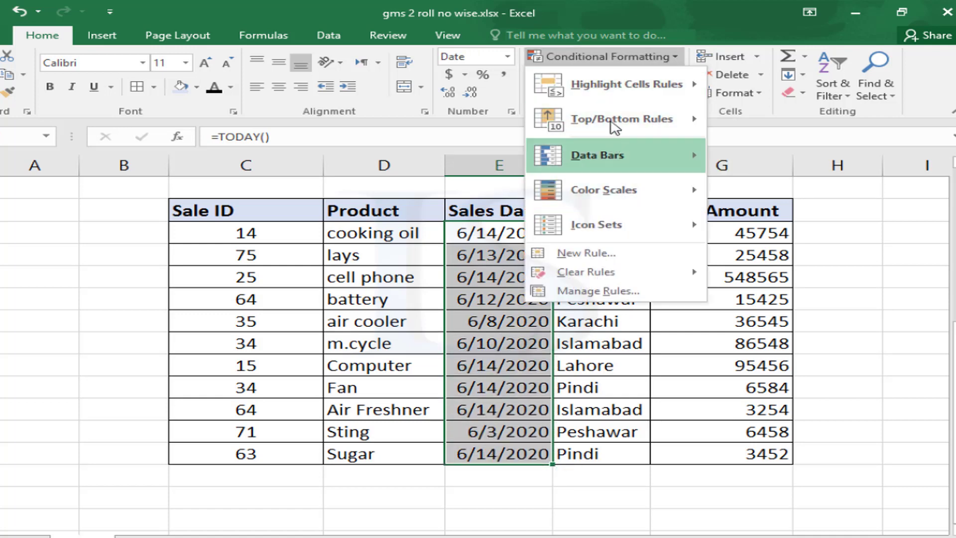
mouse_move(614, 90)
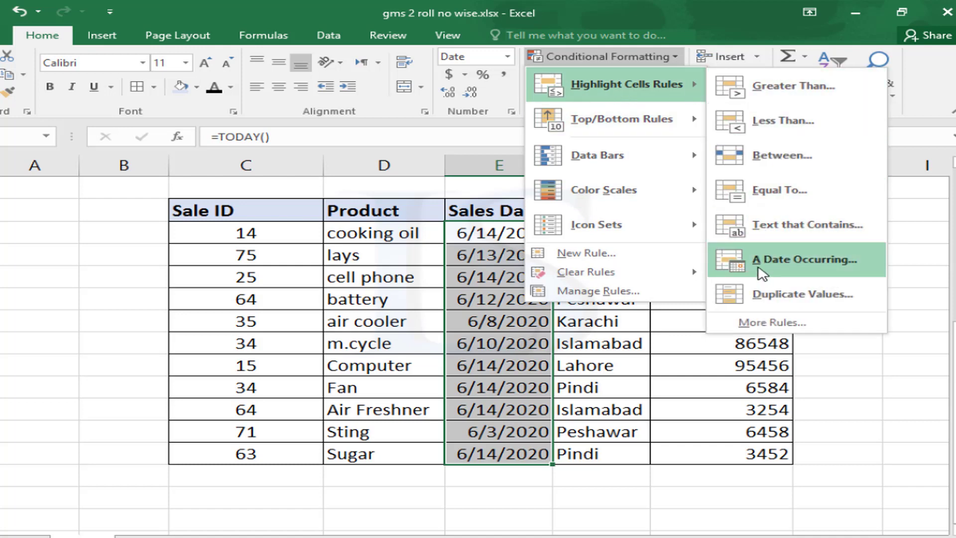
click(804, 259)
drag(608, 407, 746, 275)
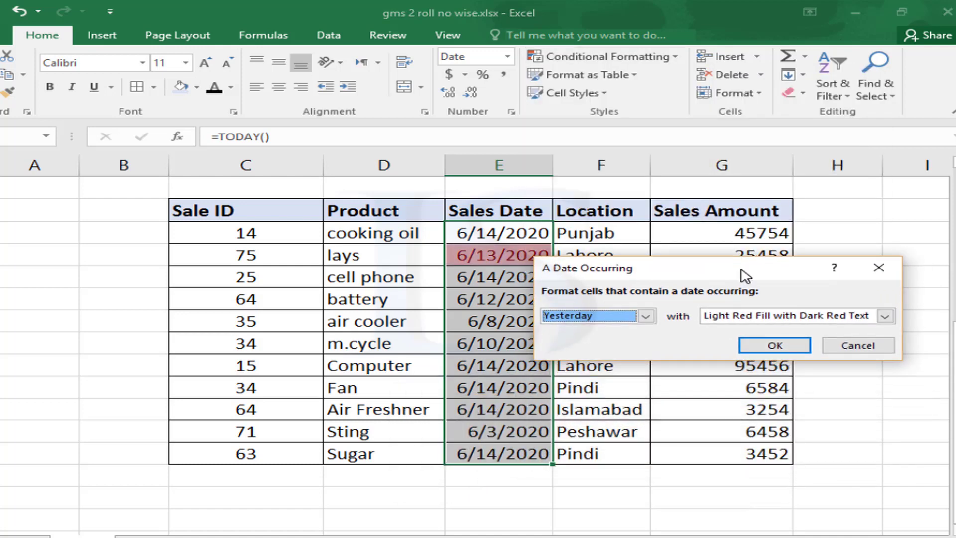
click(639, 319)
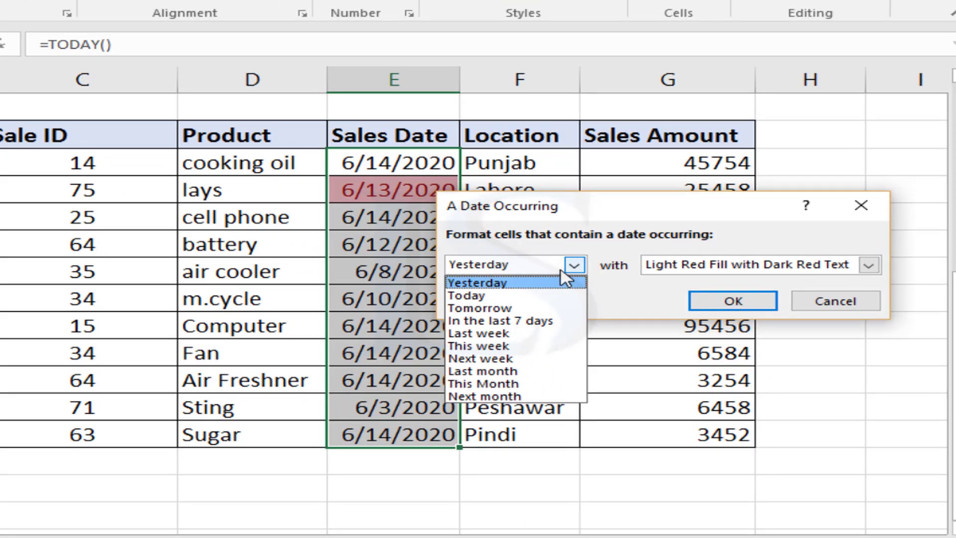
click(504, 297)
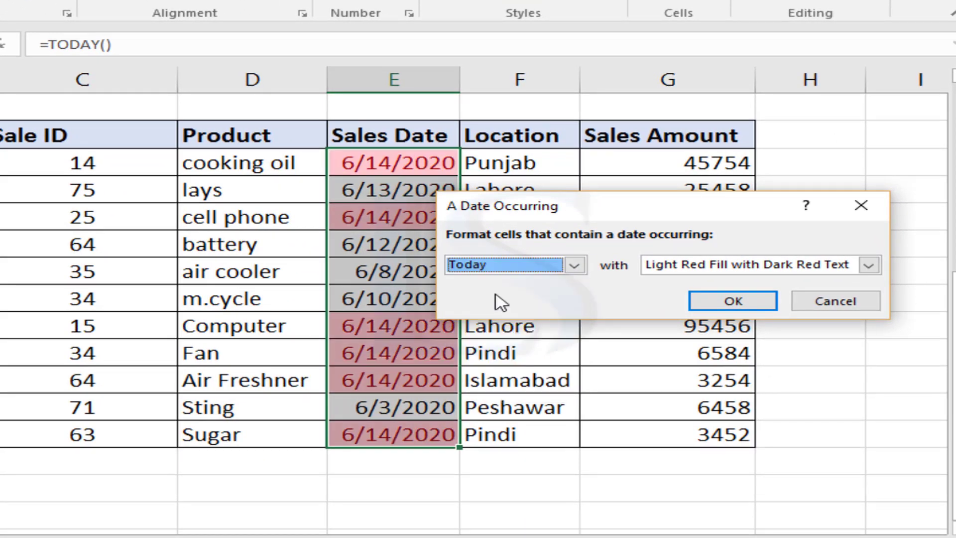
drag(604, 214, 23, 288)
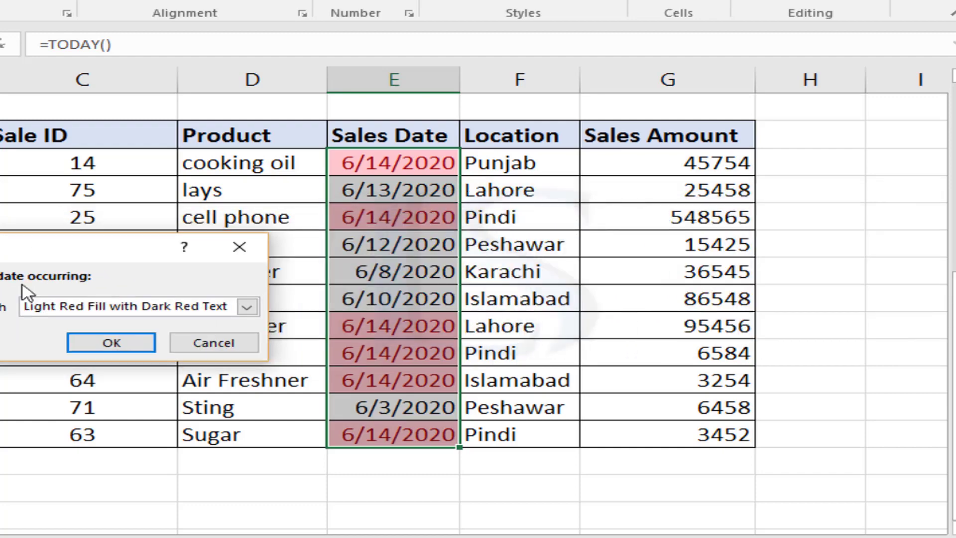
click(111, 342)
Check the highlighted 6/14/2020 dates, then reselect the Sales Date values down to Sugar
click(381, 318)
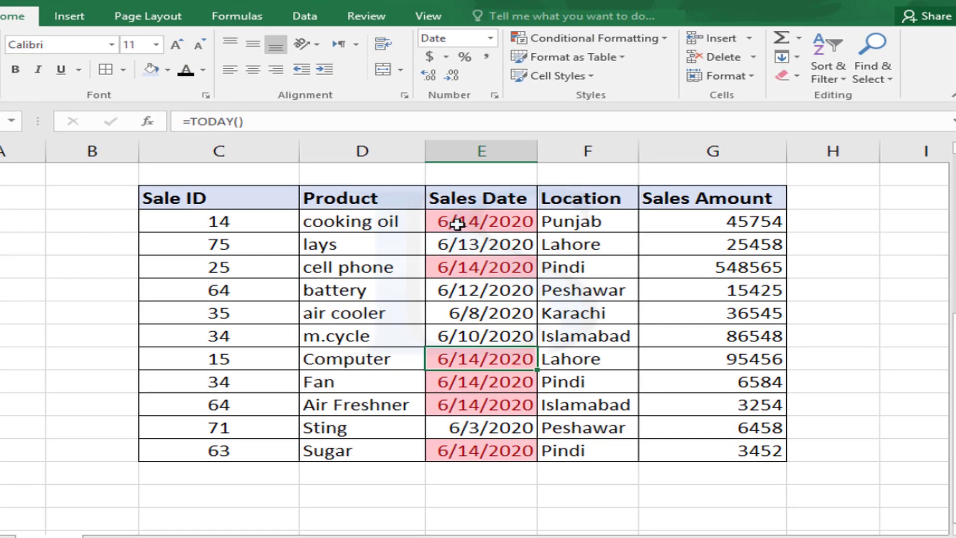
drag(366, 163, 397, 217)
drag(484, 268, 480, 451)
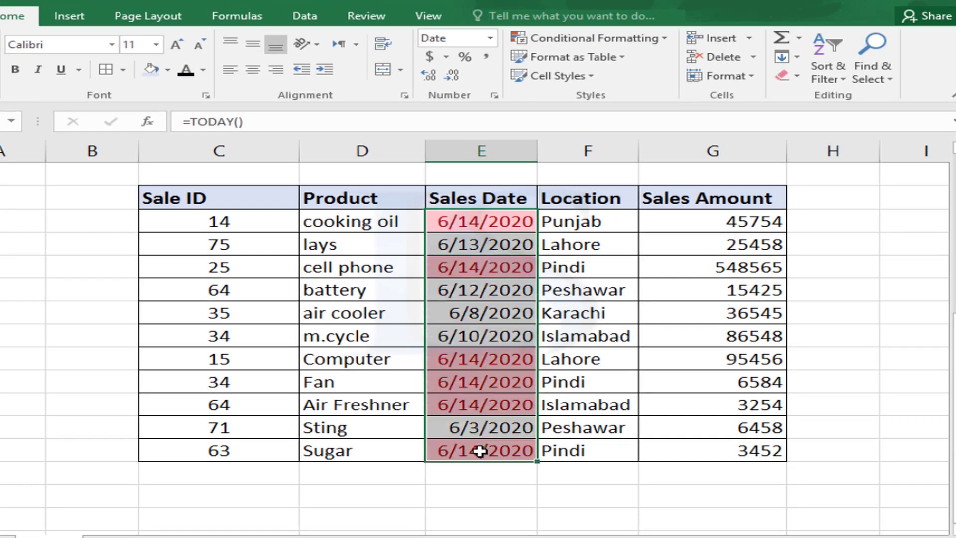
Clear the old rules from the Sales Dates and apply an A Date Occurring 'Last week' rule
click(658, 40)
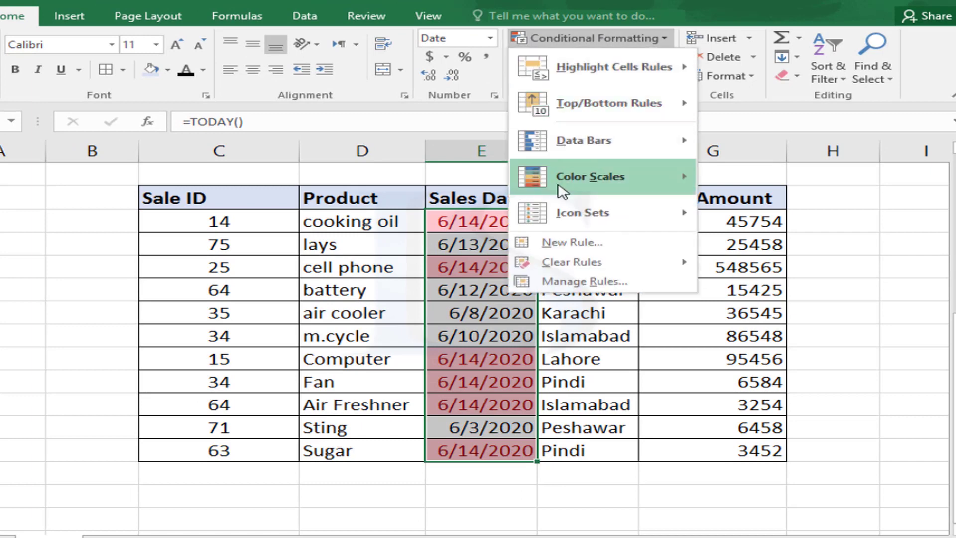
mouse_move(597, 264)
click(727, 264)
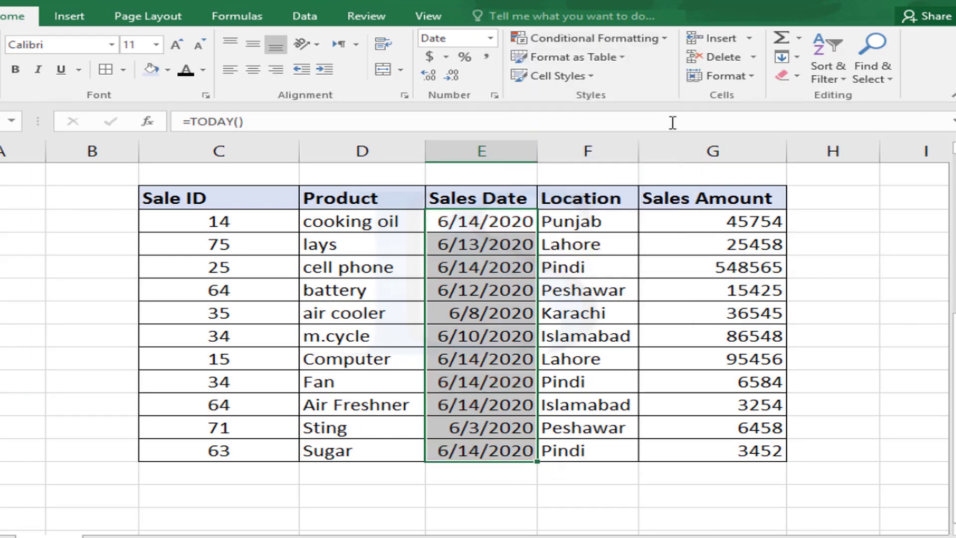
click(662, 38)
mouse_move(632, 75)
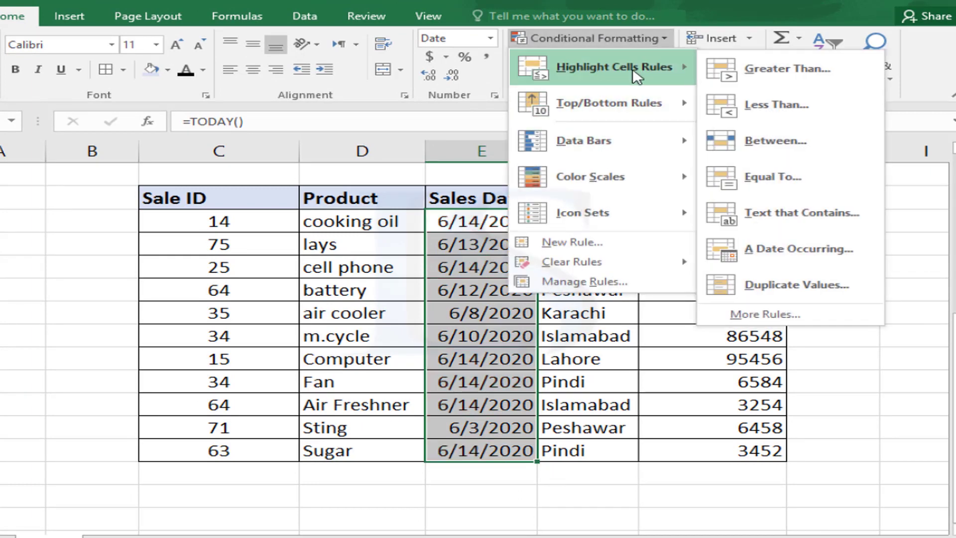
click(767, 253)
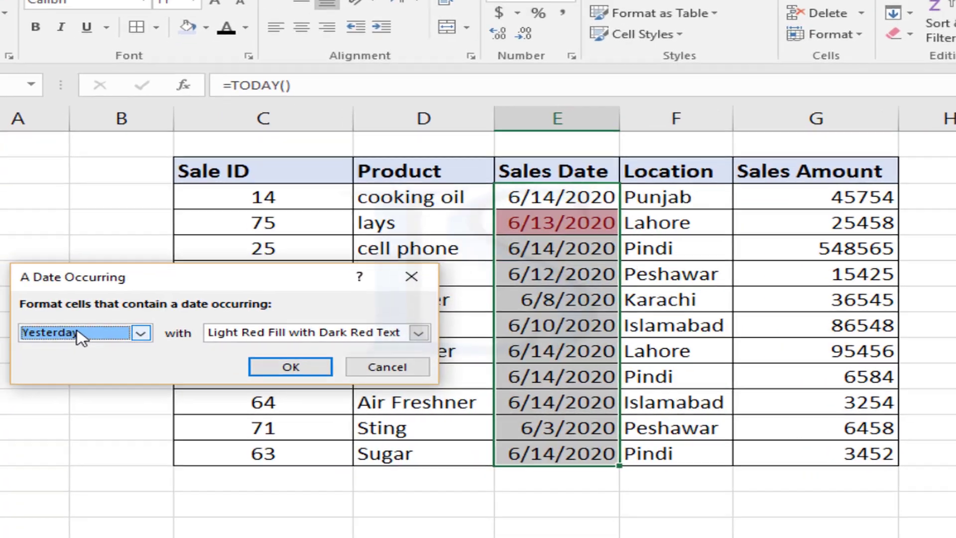
click(54, 342)
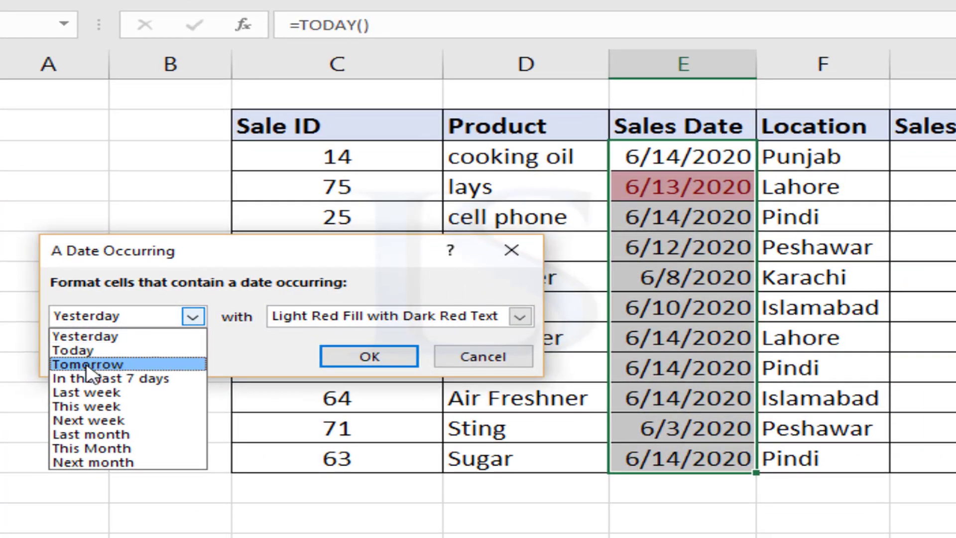
click(83, 394)
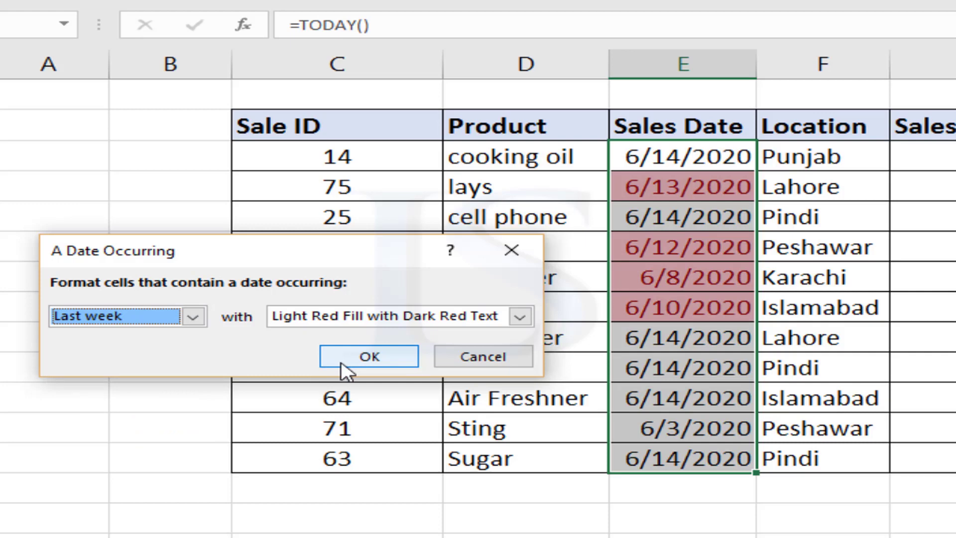
click(369, 357)
click(707, 369)
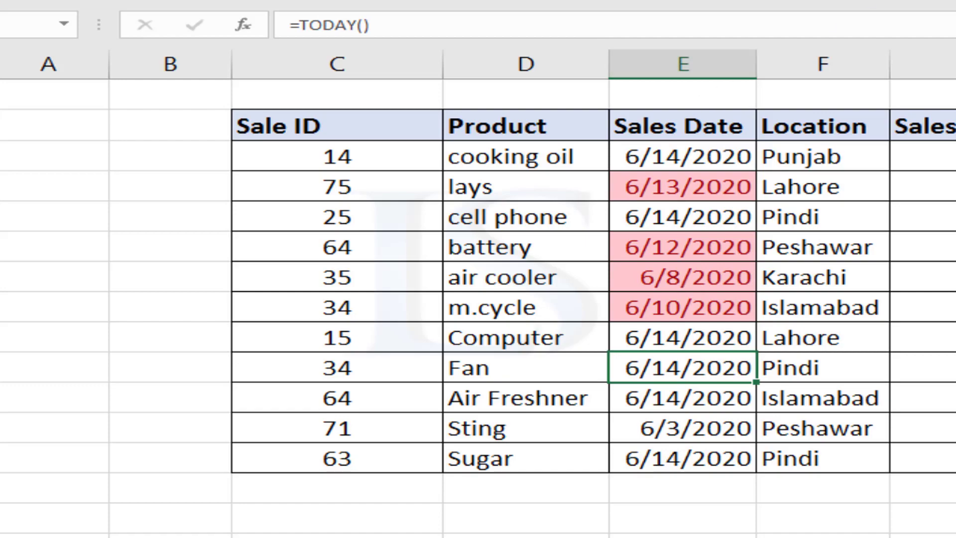
Select the Product names in the Sales table, starting at cooking oil
click(757, 31)
click(698, 259)
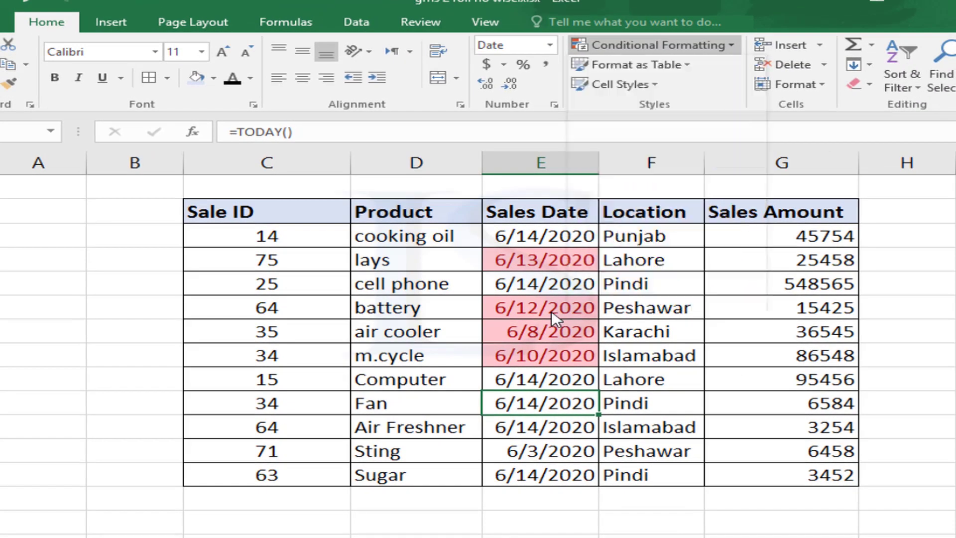
drag(520, 233, 542, 499)
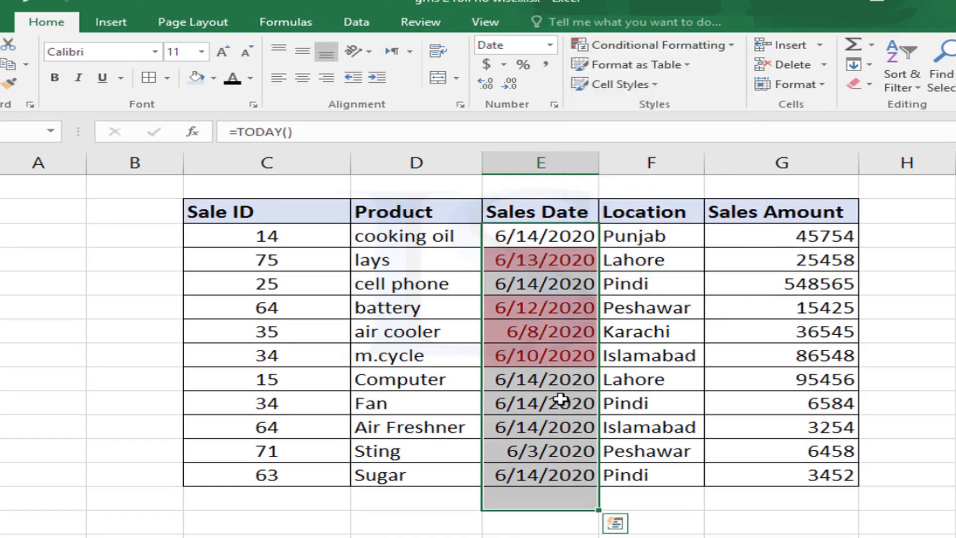
click(725, 56)
mouse_move(728, 81)
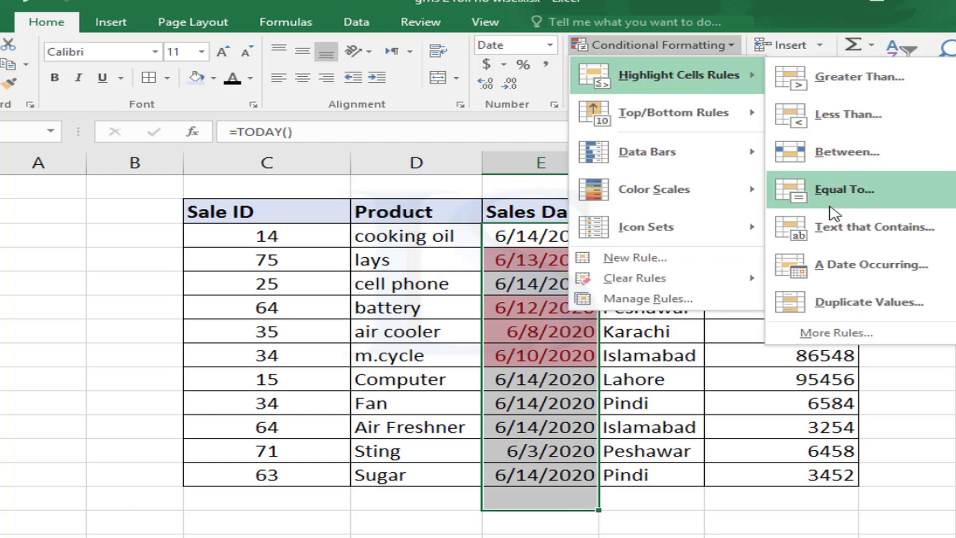
key(Escape)
key(Escape)
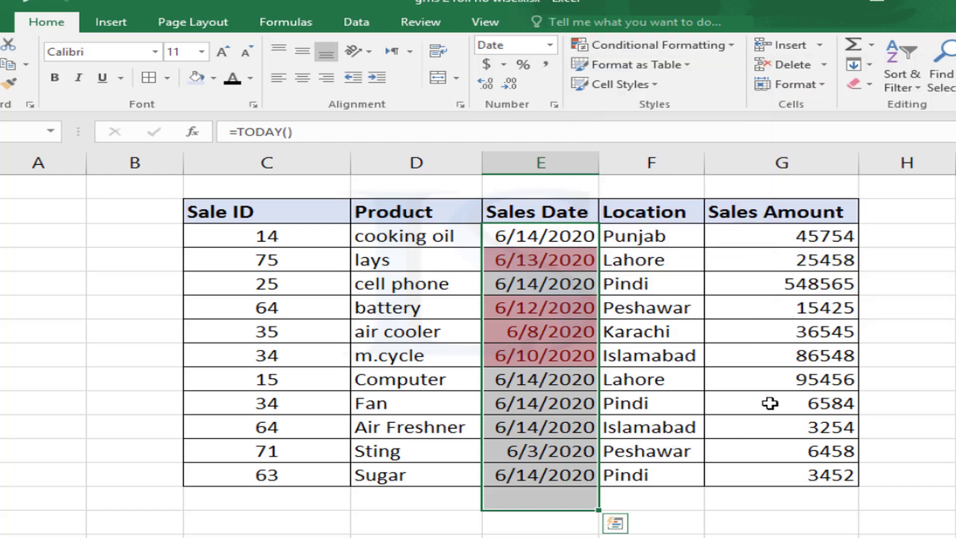
click(770, 403)
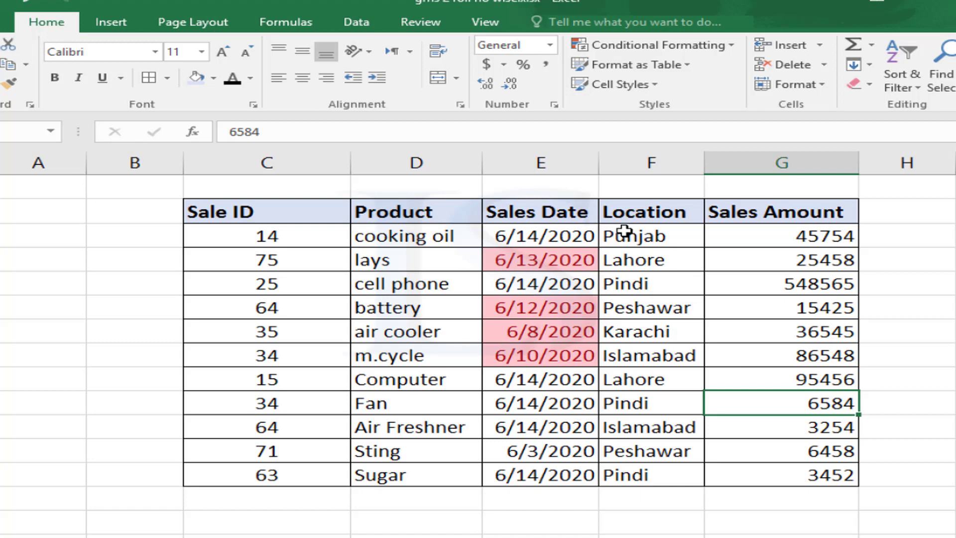
drag(367, 238, 381, 472)
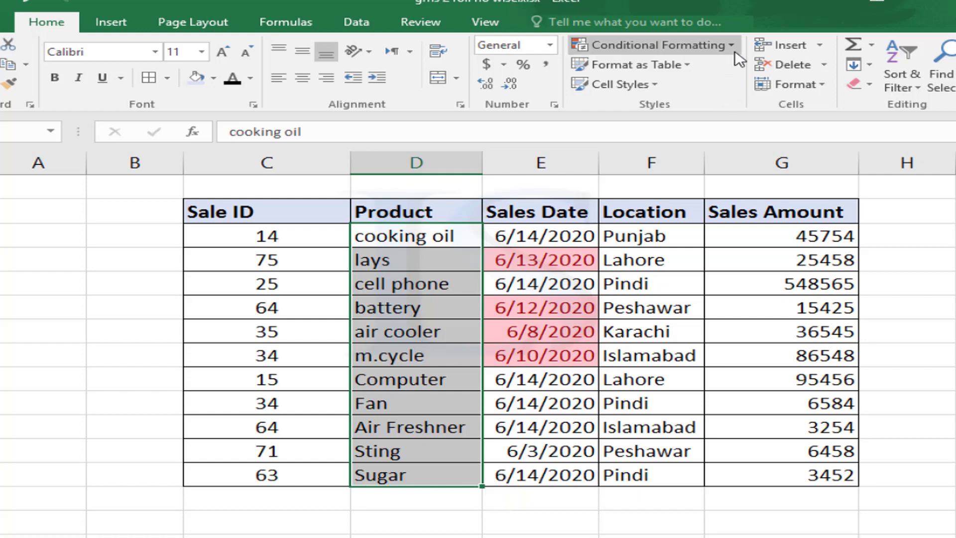
Apply a Duplicate Values rule with light red fill and dark red text to the selected Product names
click(732, 49)
mouse_move(697, 76)
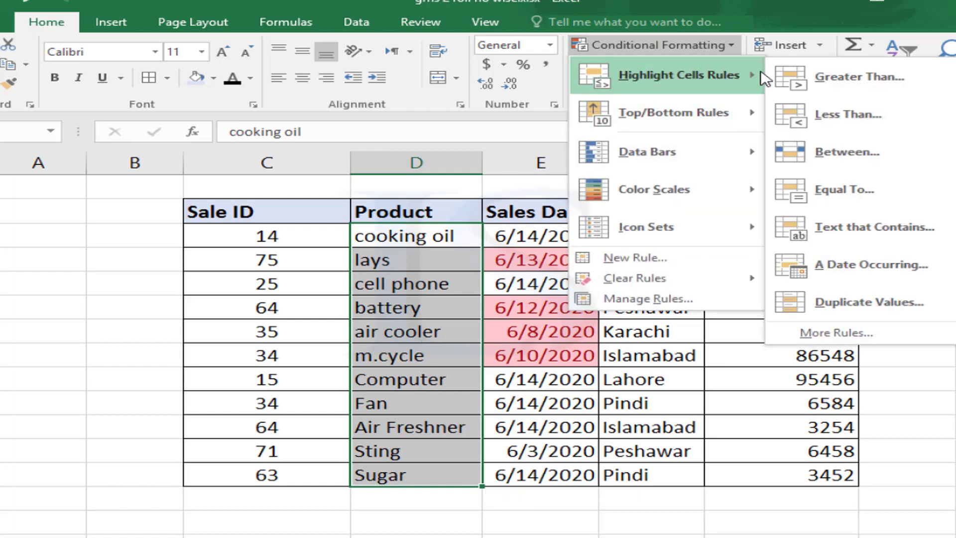
click(833, 310)
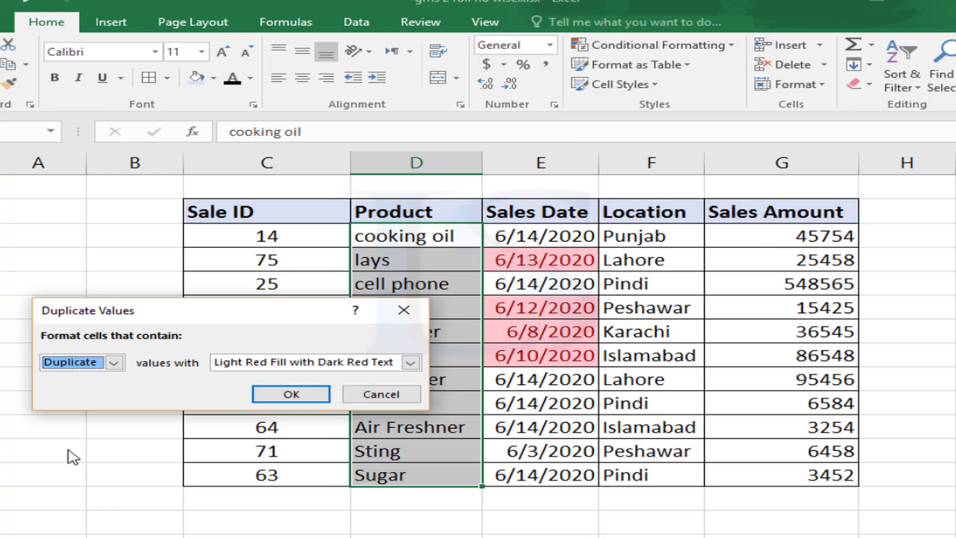
click(110, 364)
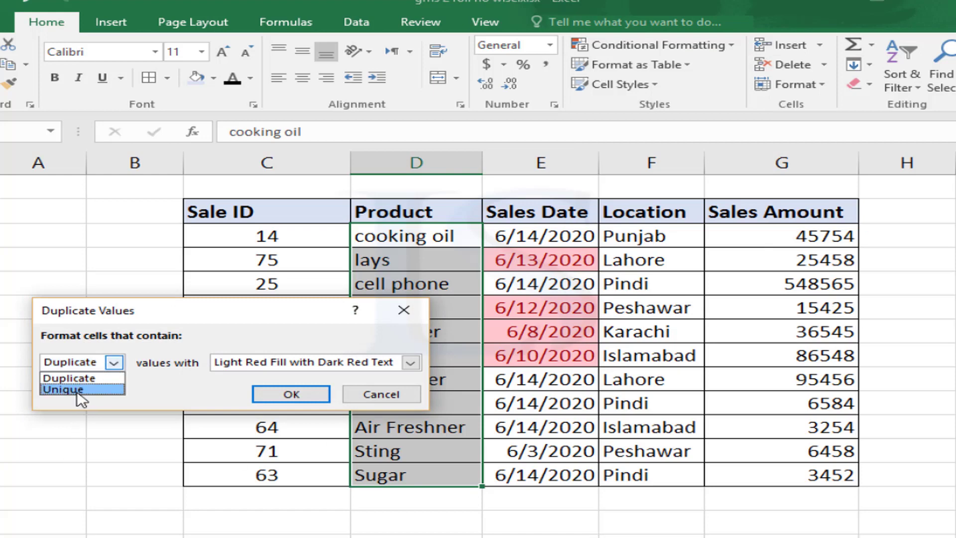
click(93, 363)
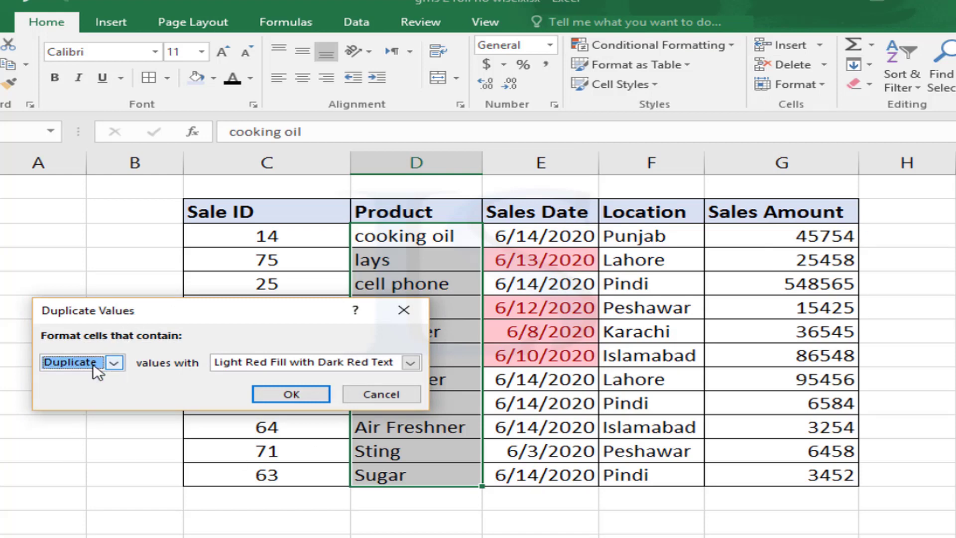
click(272, 396)
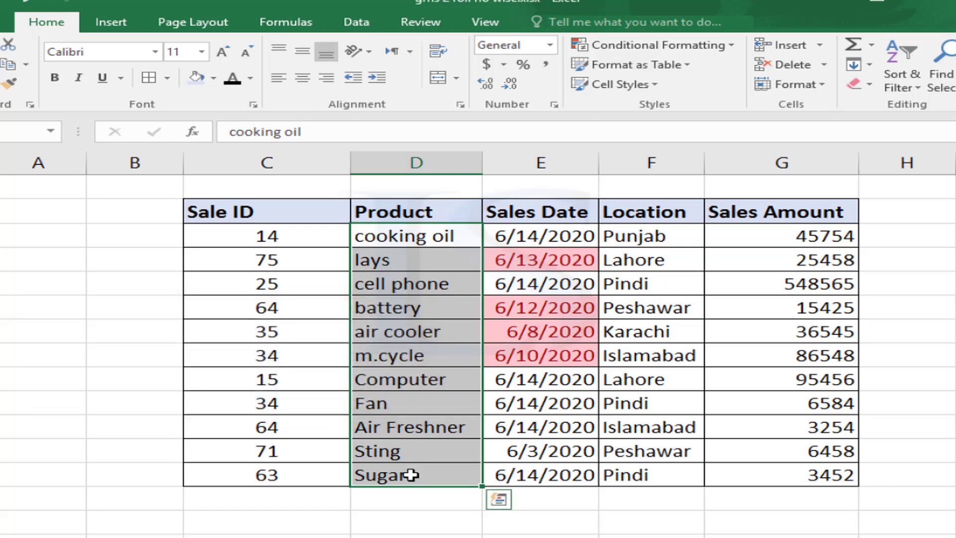
click(414, 406)
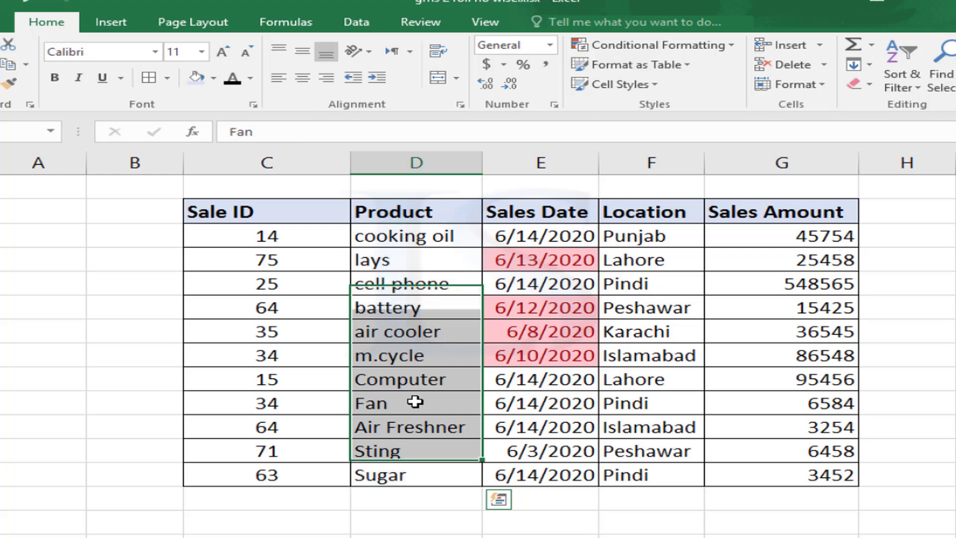
Change the Air Freshner product name to 'fan' so it duplicates Fan
click(402, 428)
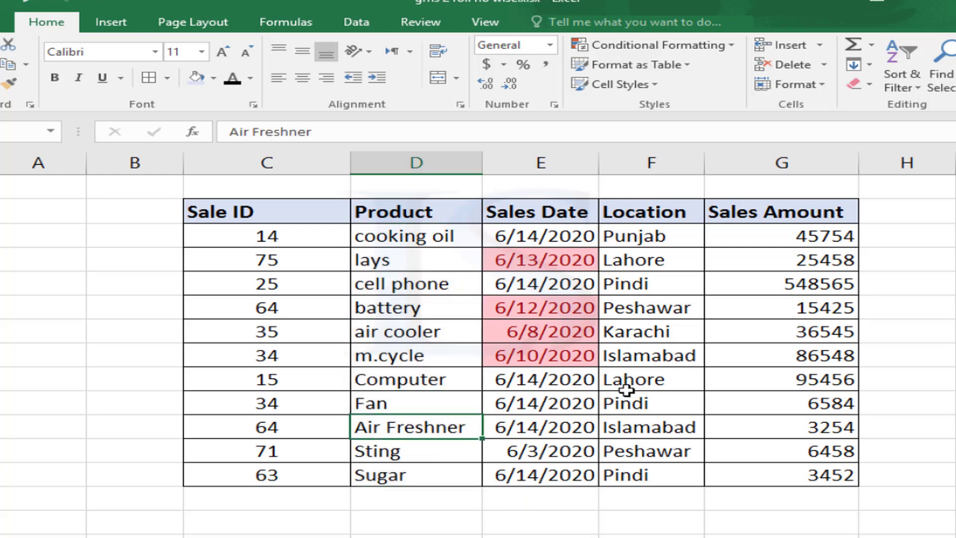
text(fan)
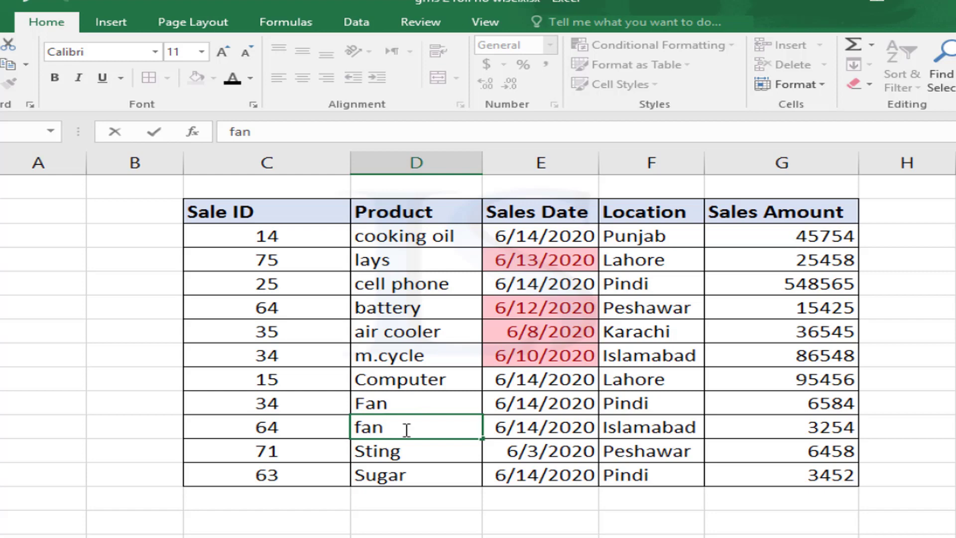
key(Return)
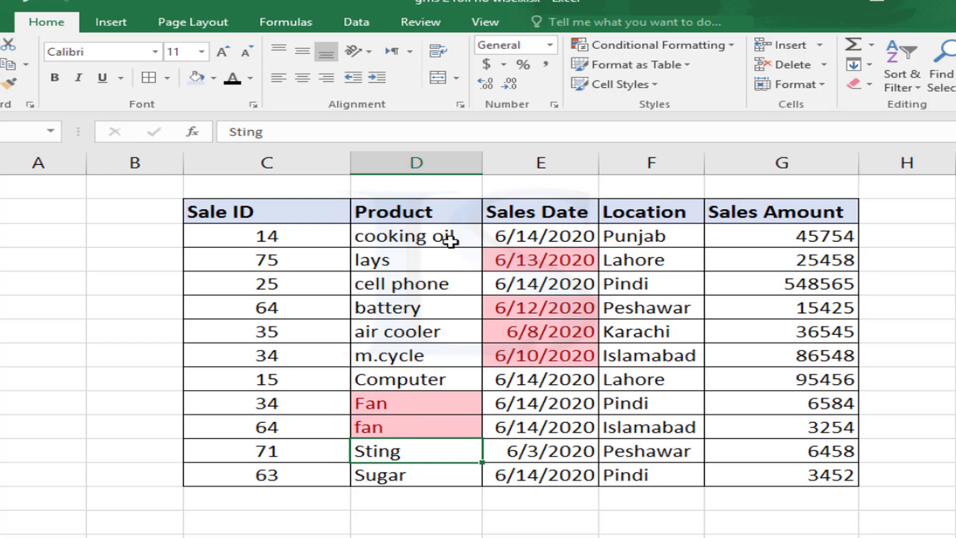
click(730, 46)
mouse_move(701, 72)
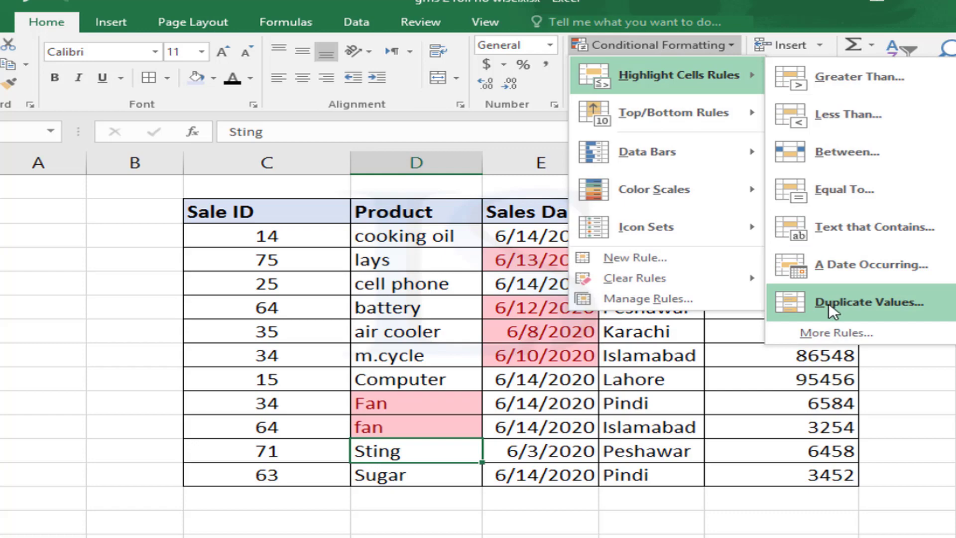
click(636, 404)
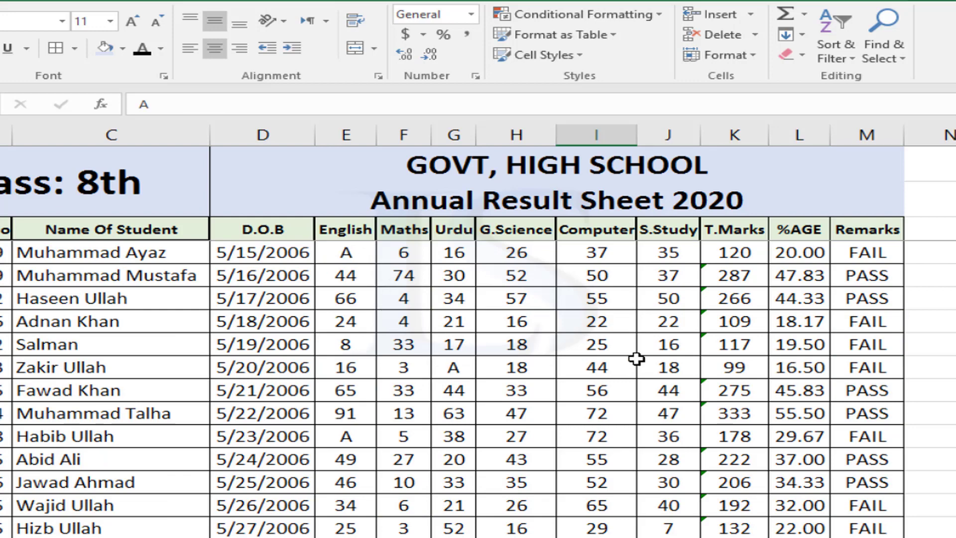
Select the students' subject marks and start a Text That Contains rule for 'A'
scroll(461, 394, down, 4)
scroll(463, 394, down, 7)
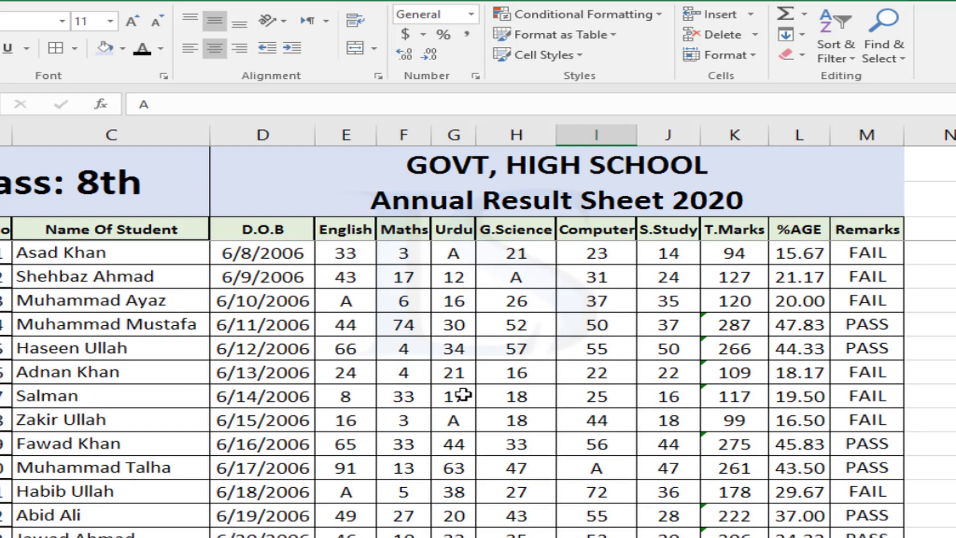
scroll(463, 394, up, 15)
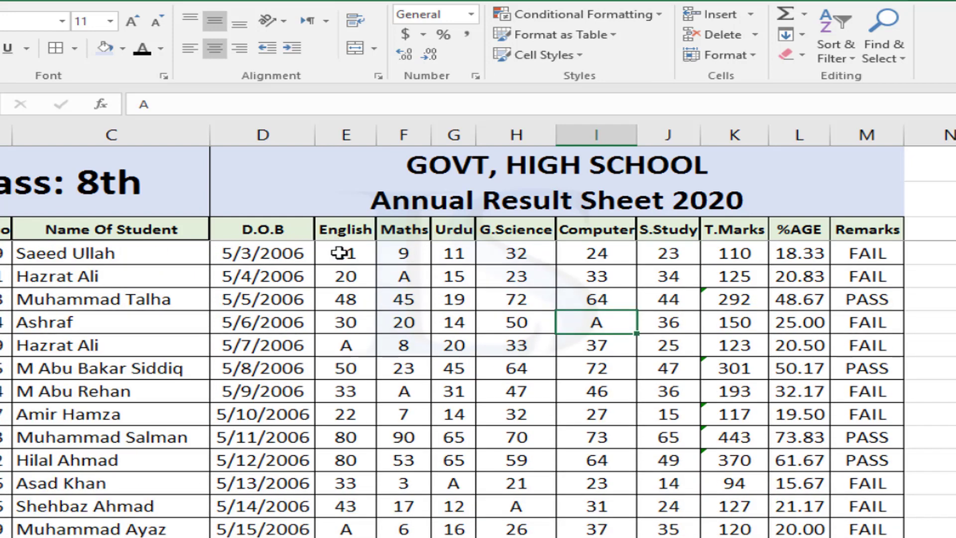
drag(346, 253, 666, 461)
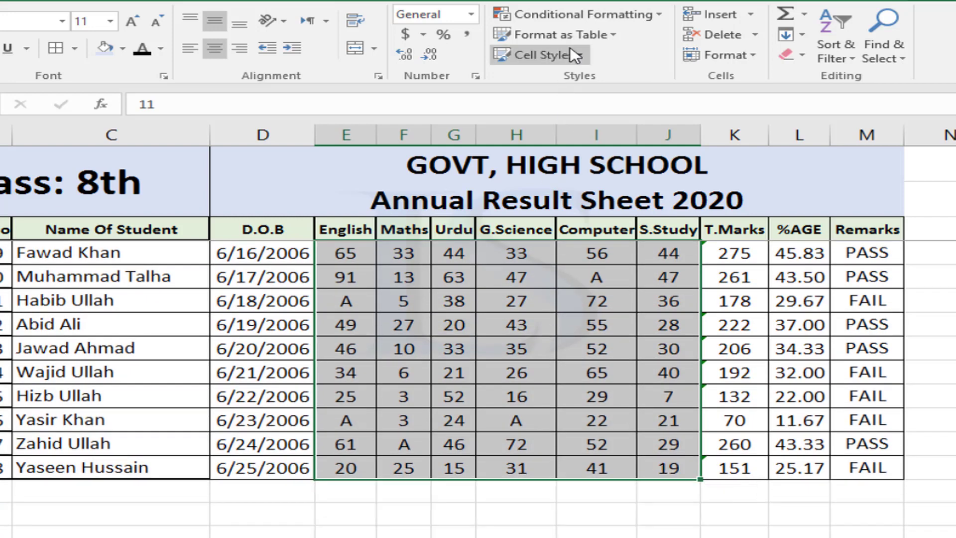
click(659, 15)
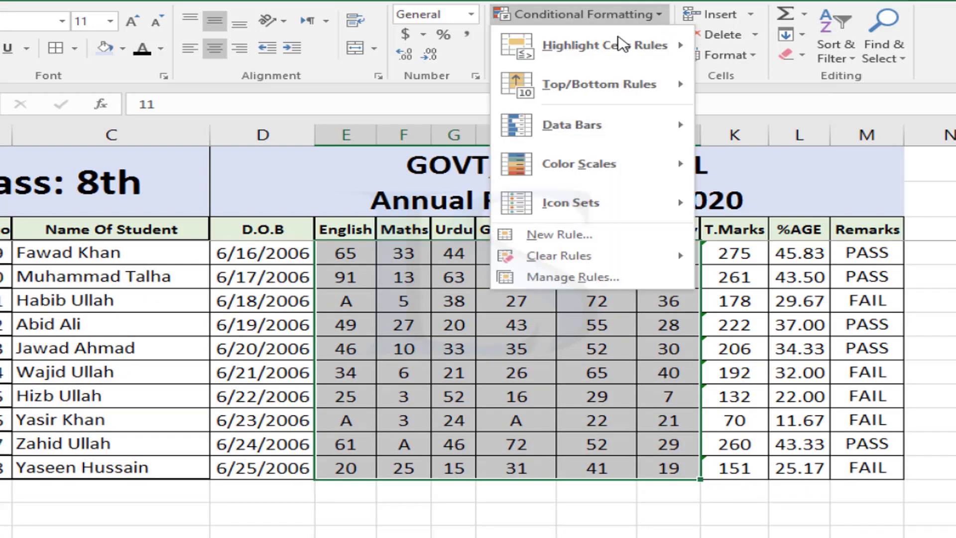
mouse_move(620, 43)
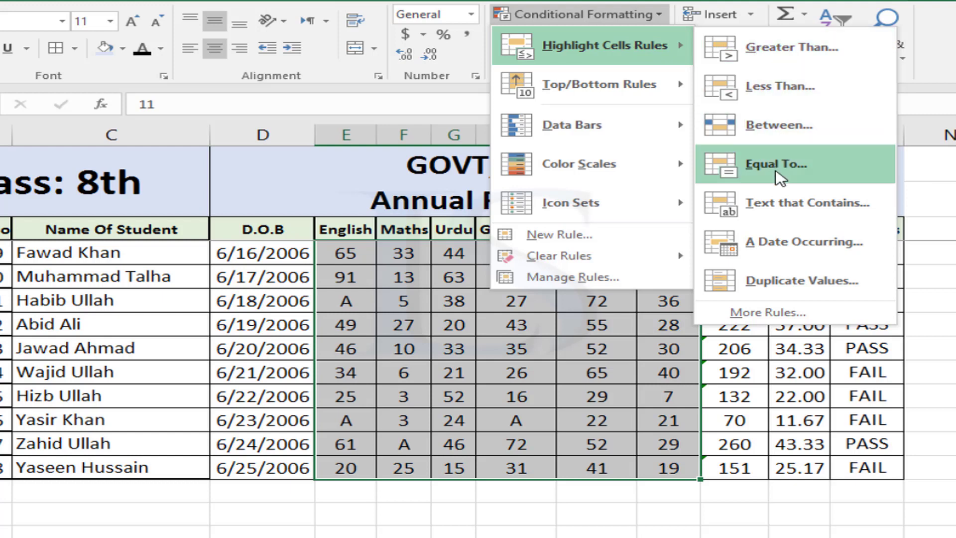
click(778, 218)
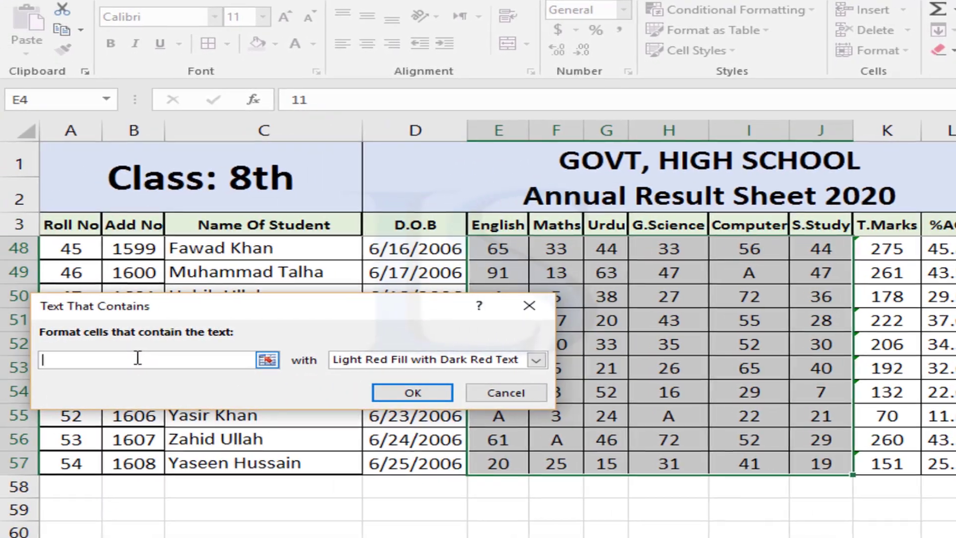
text(A)
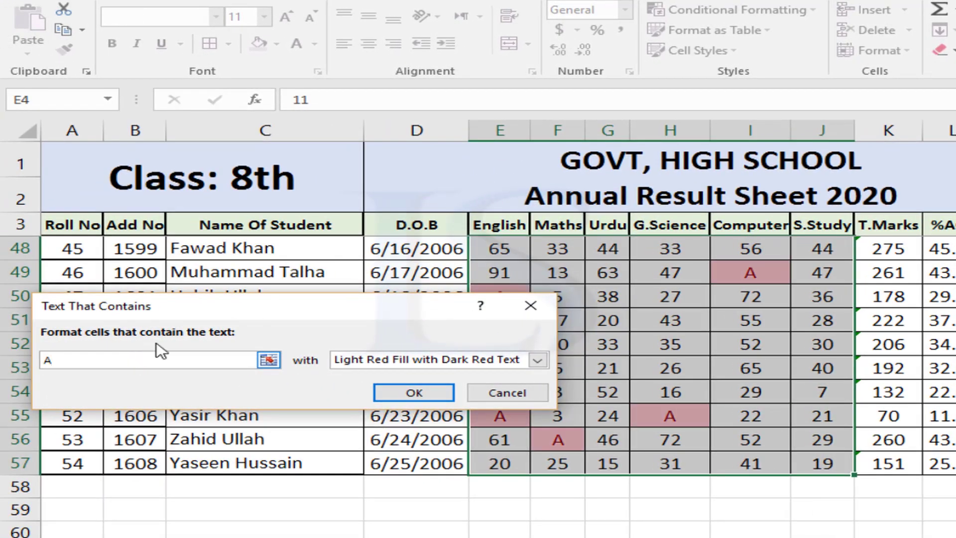
drag(206, 310, 299, 316)
Give the 'A' rule a custom format with red fill and bold font, and apply it
click(448, 368)
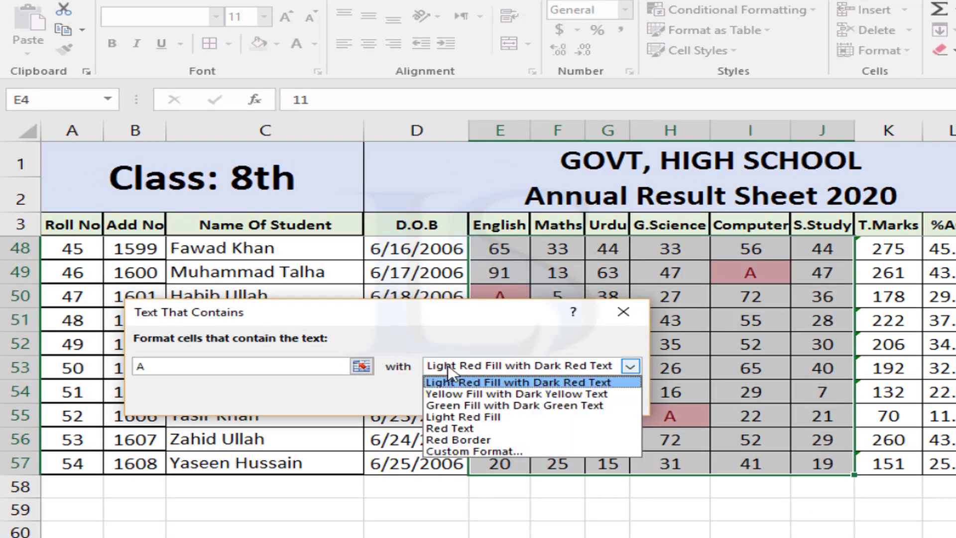
click(471, 451)
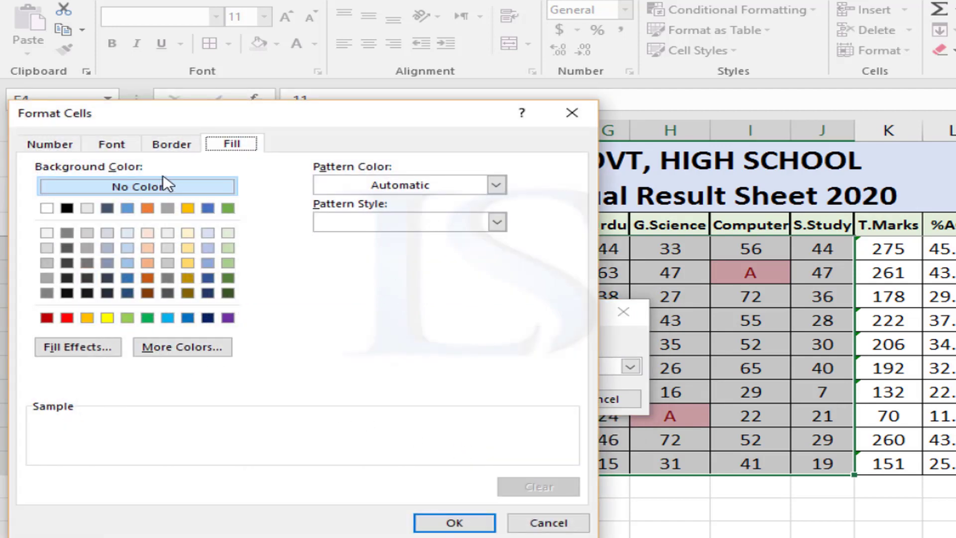
click(68, 318)
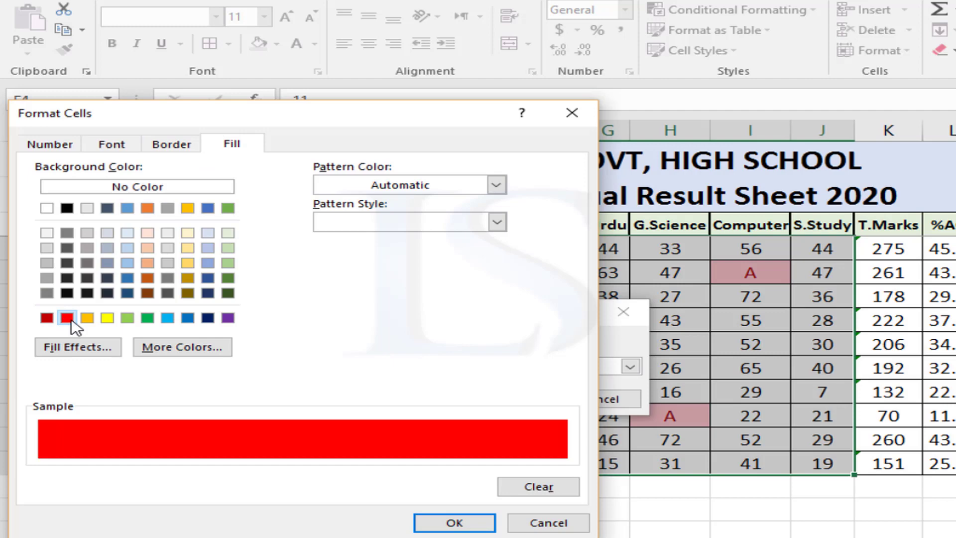
click(113, 145)
click(344, 223)
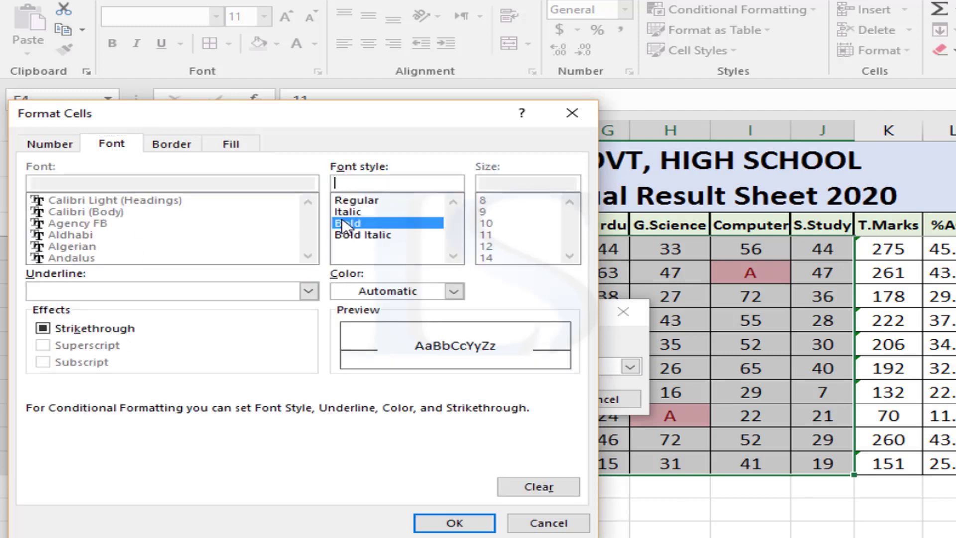
click(455, 523)
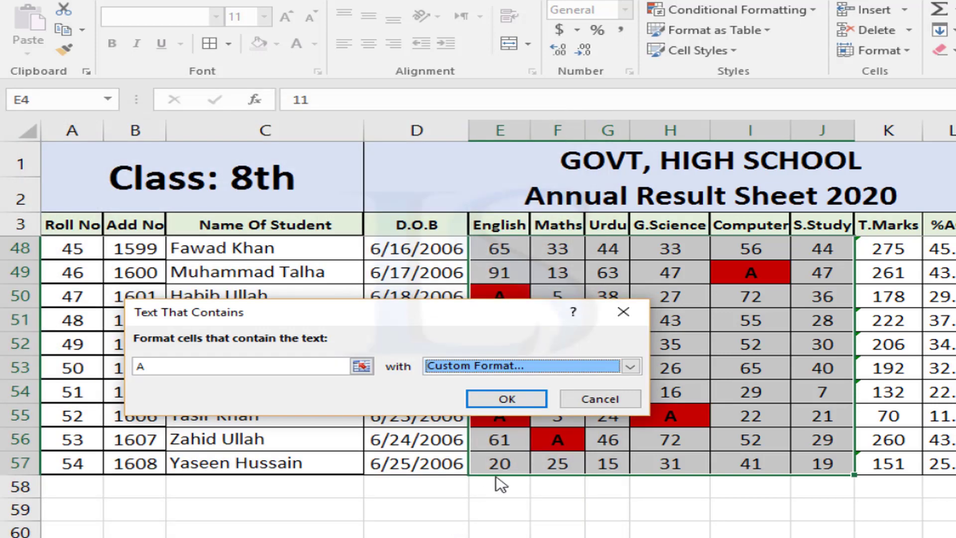
click(507, 403)
click(708, 418)
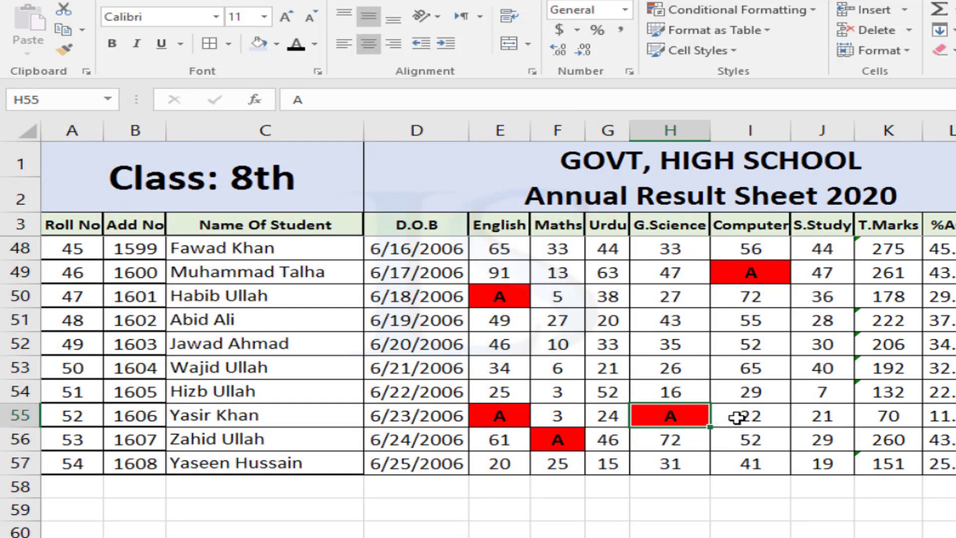
scroll(737, 417, up, 3)
scroll(741, 417, up, 12)
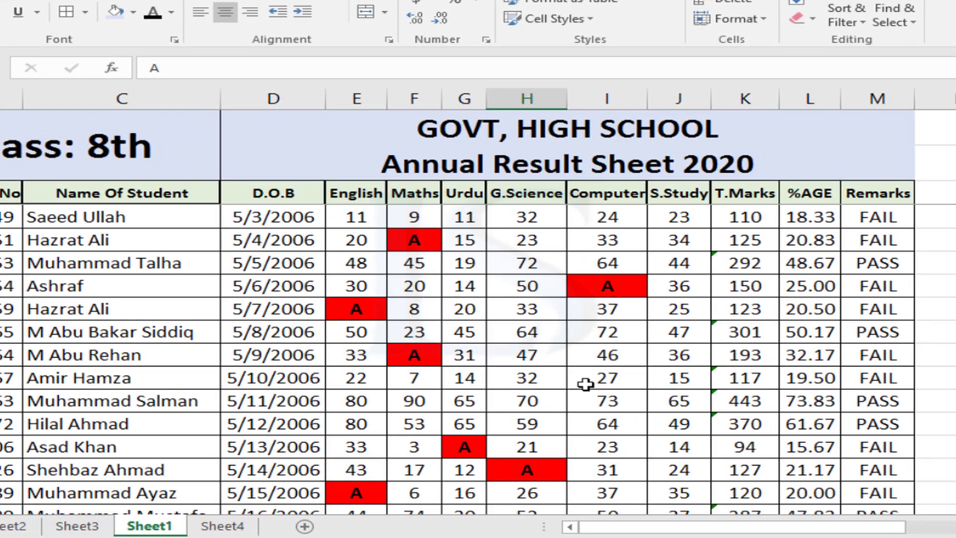
scroll(529, 381, down, 1)
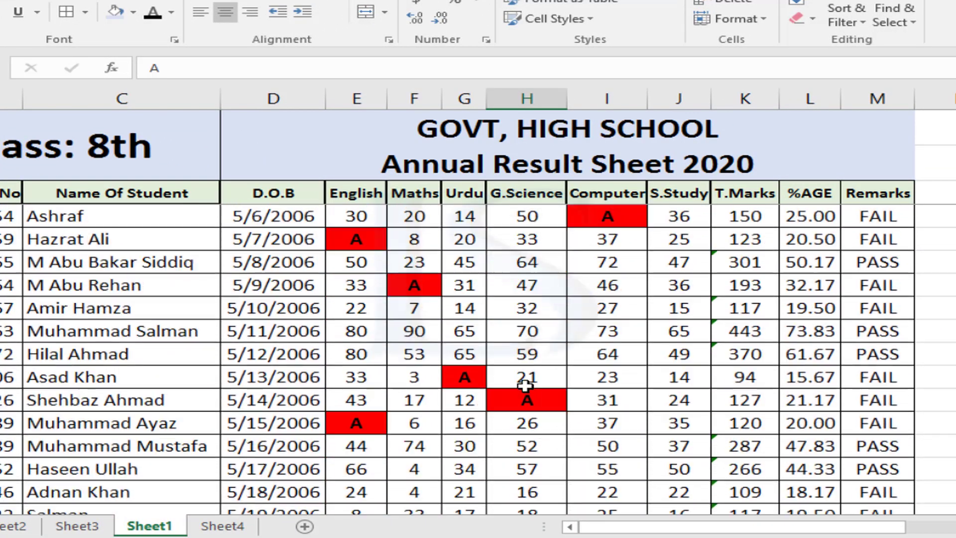
scroll(526, 385, up, 1)
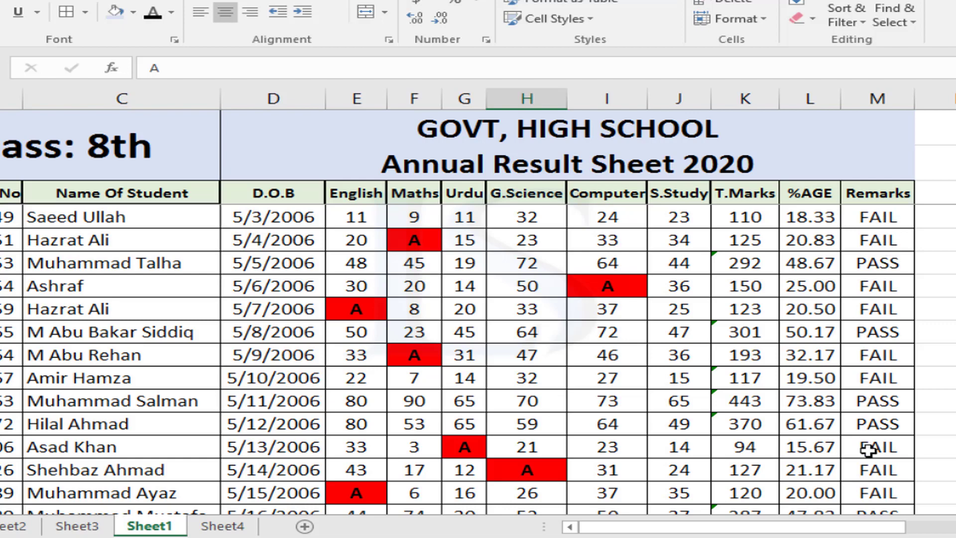
drag(836, 535, 936, 532)
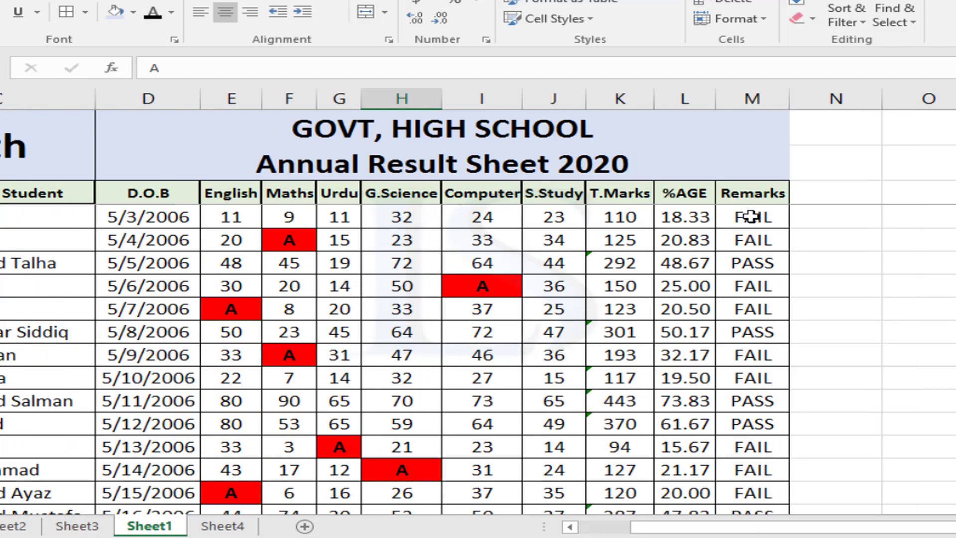
Highlight cells in Remarks column M containing 'PA' with Green Fill with Dark Green Text
click(752, 218)
click(751, 97)
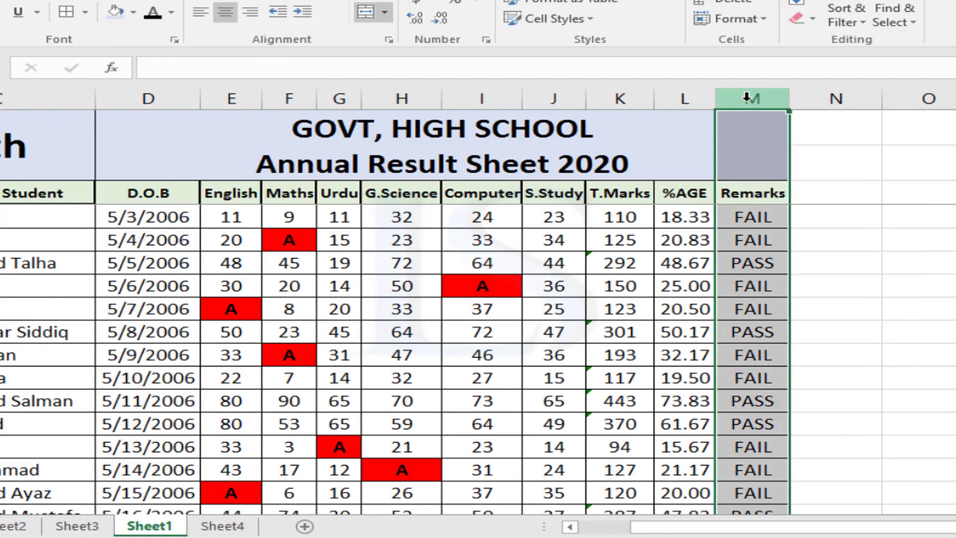
click(548, 0)
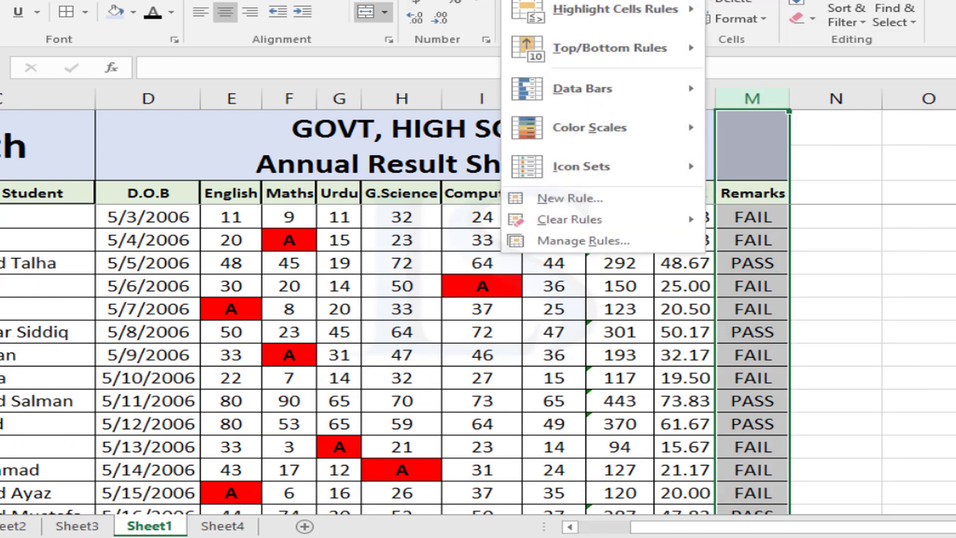
mouse_move(642, 9)
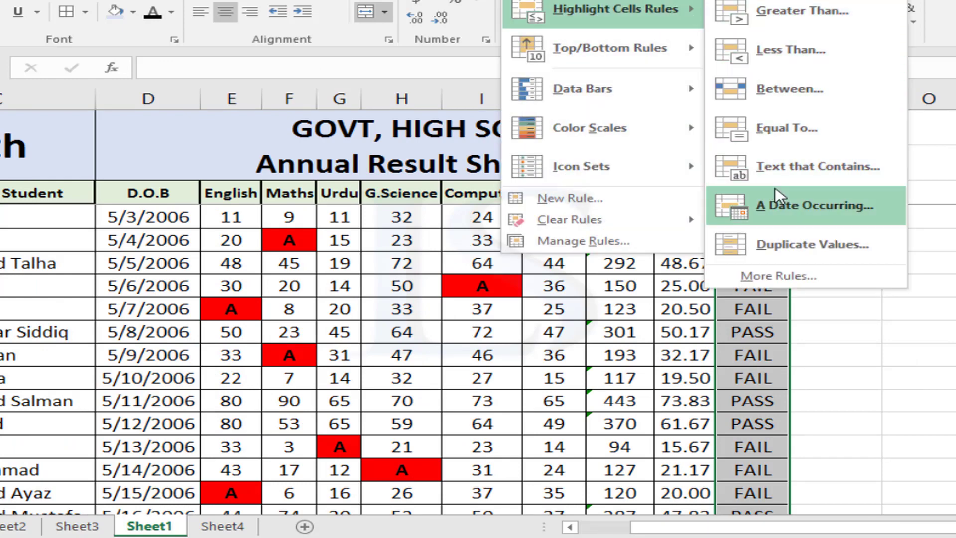
click(816, 166)
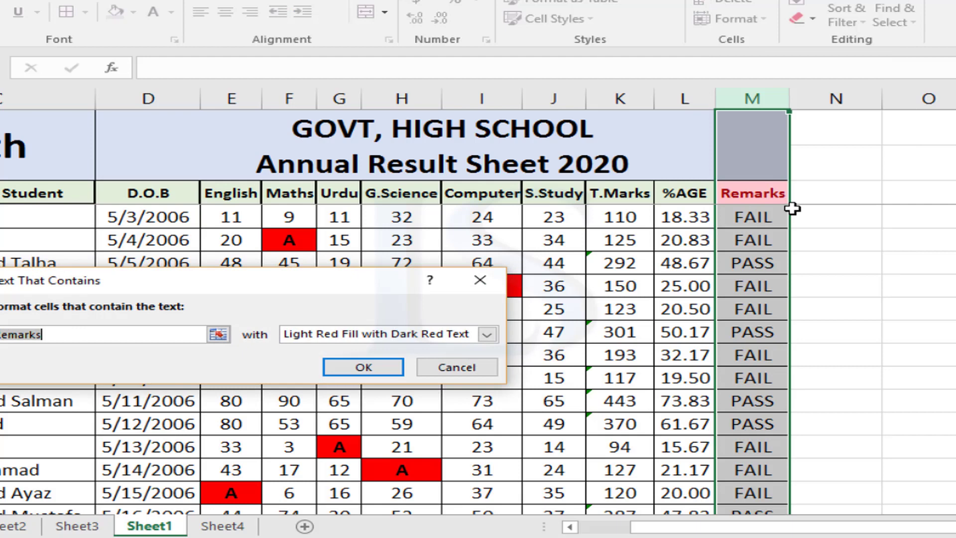
text(PA)
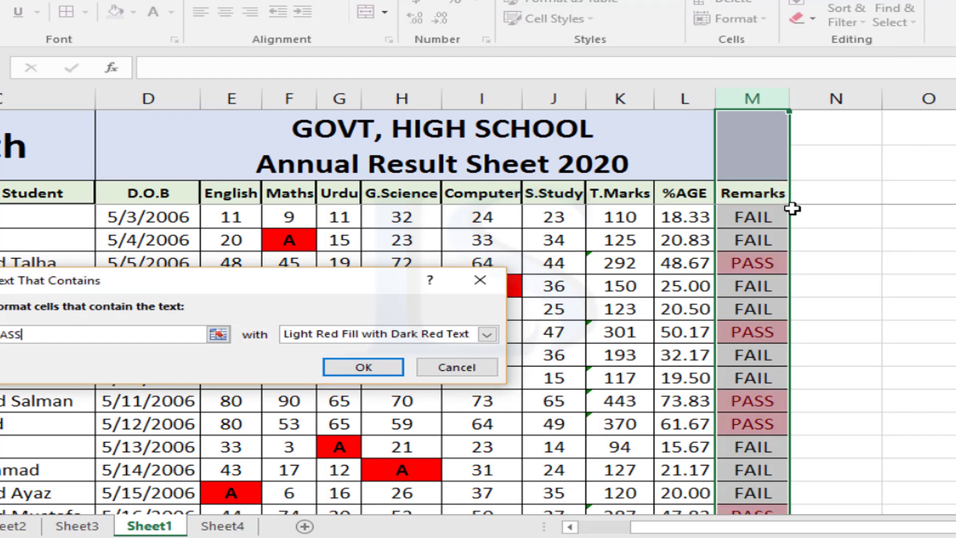
click(383, 336)
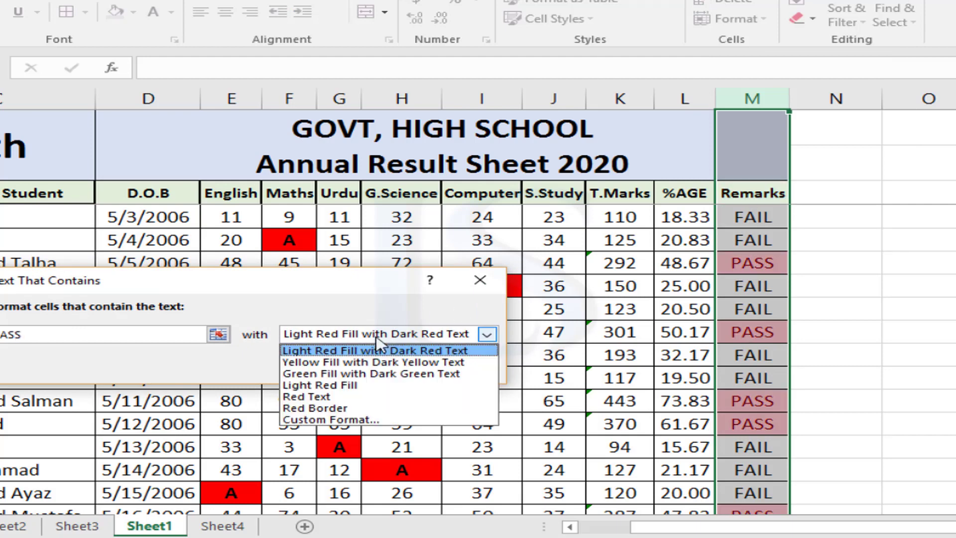
click(349, 375)
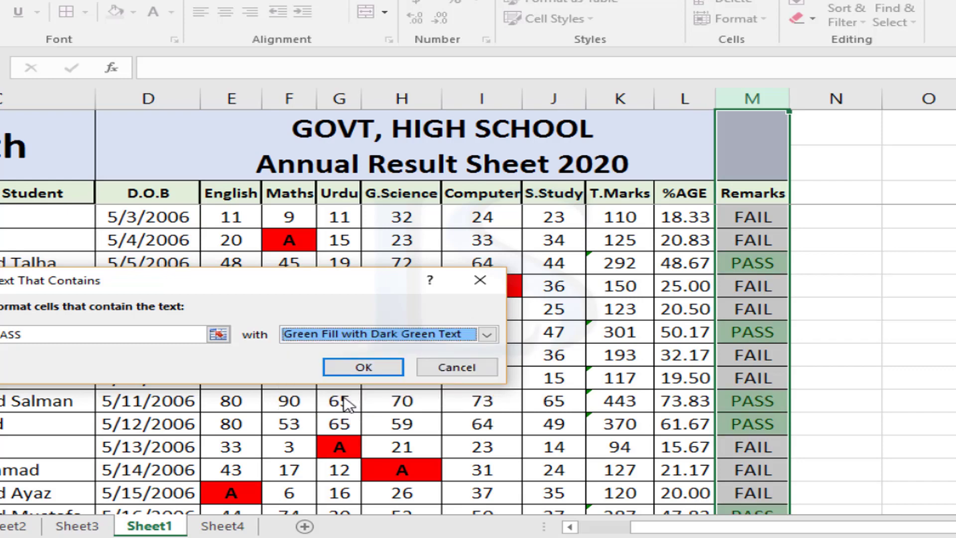
click(356, 369)
click(734, 379)
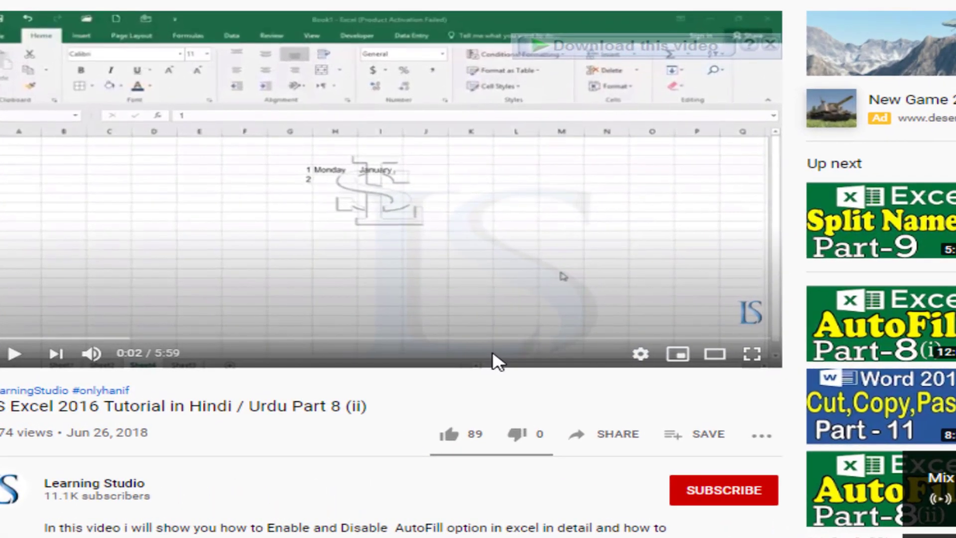
Like the Excel tutorial video, subscribe to its channel and set notifications to All
click(441, 437)
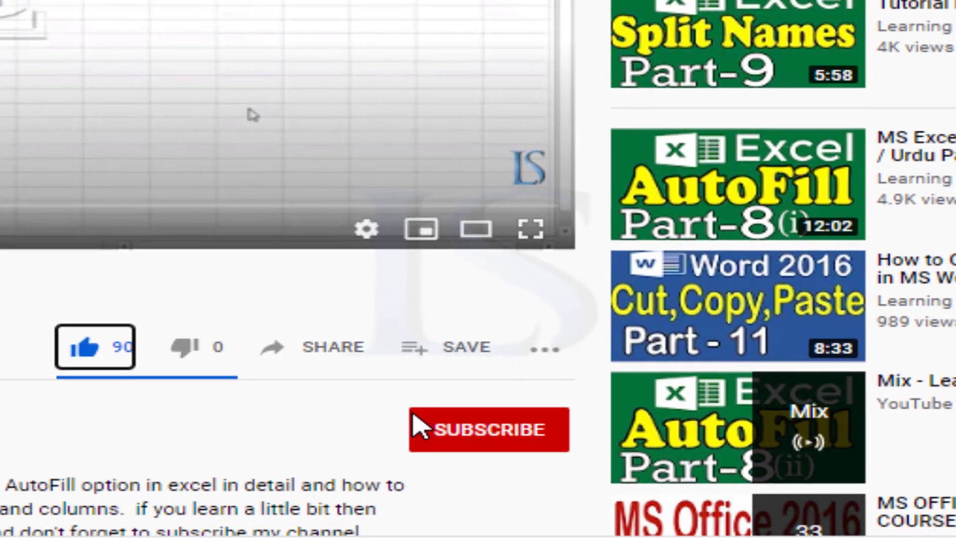
click(468, 446)
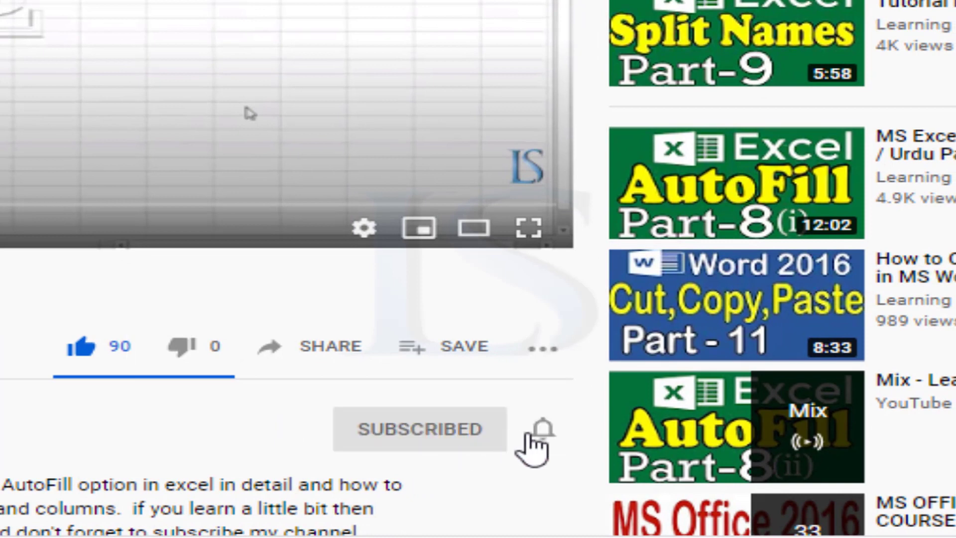
click(551, 445)
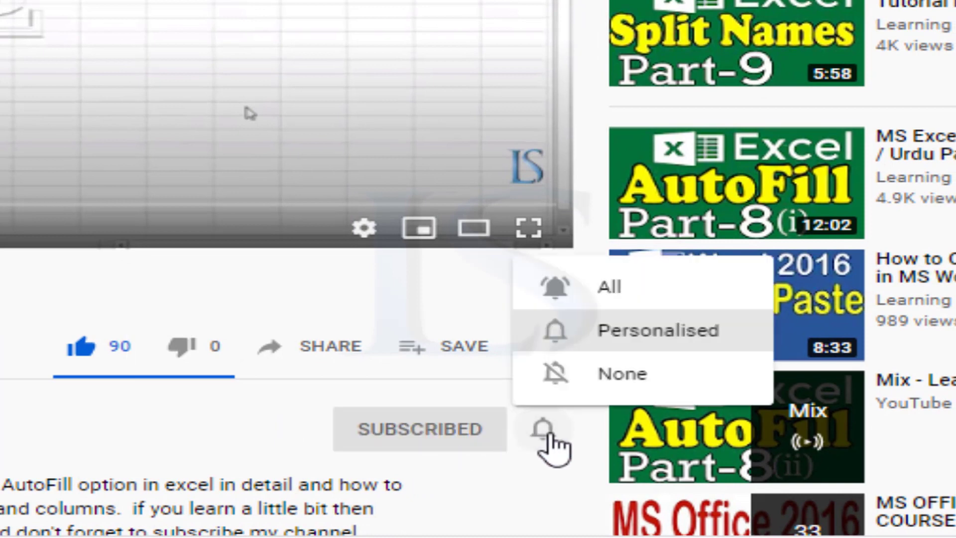
click(600, 291)
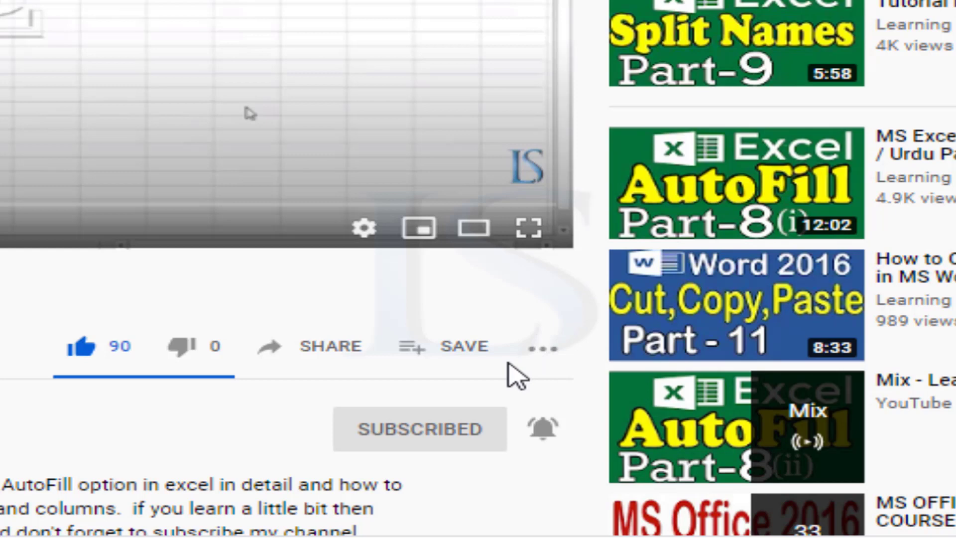